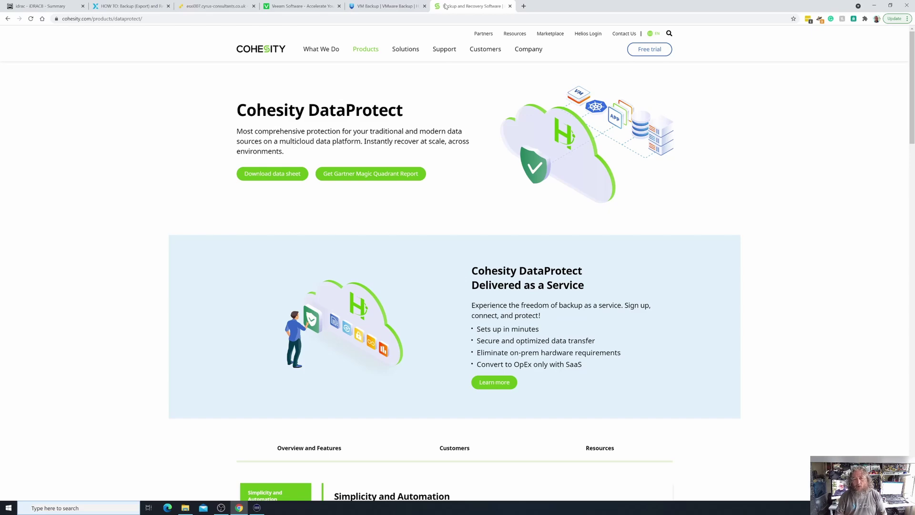
Read through the Experts Exchange article on exporting and restoring virtual machines, as far as the section on examining the exported files.
left_click(226, 10)
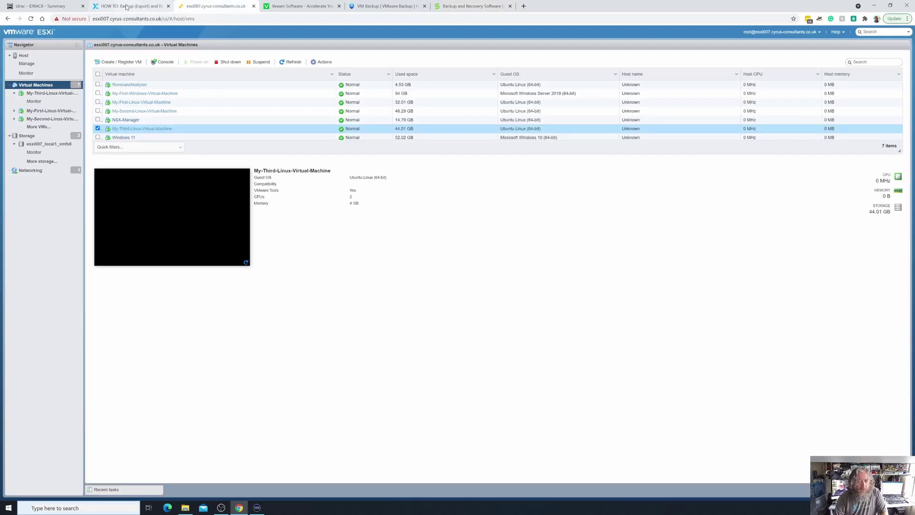
left_click(126, 7)
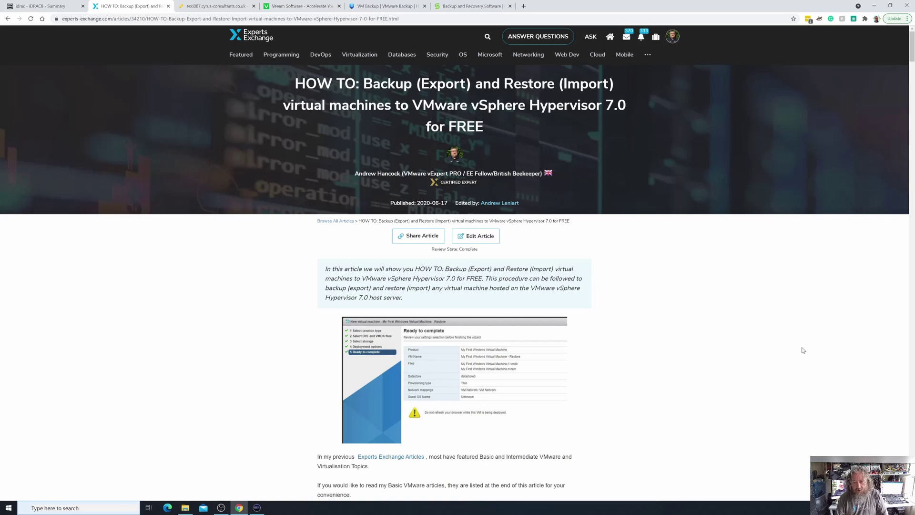
scroll(707, 306, "down", 2)
scroll(708, 306, "down", 5)
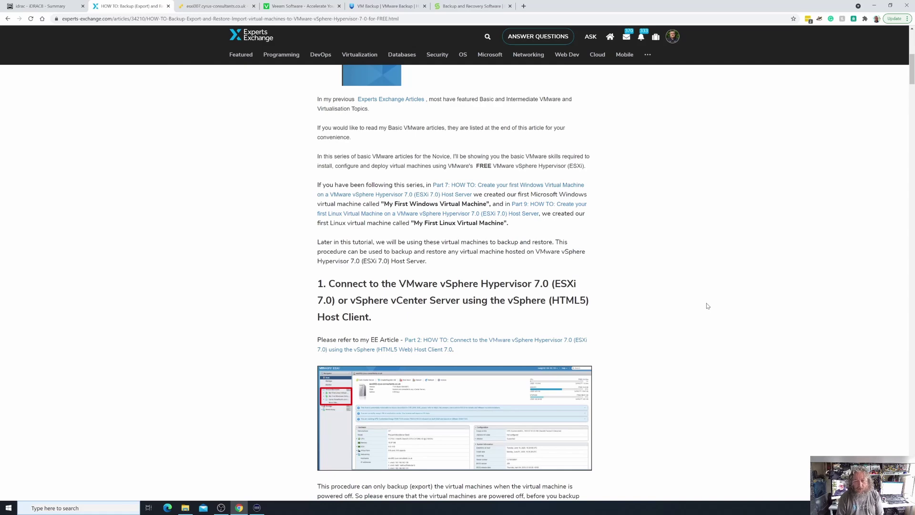
scroll(707, 306, "up", 1)
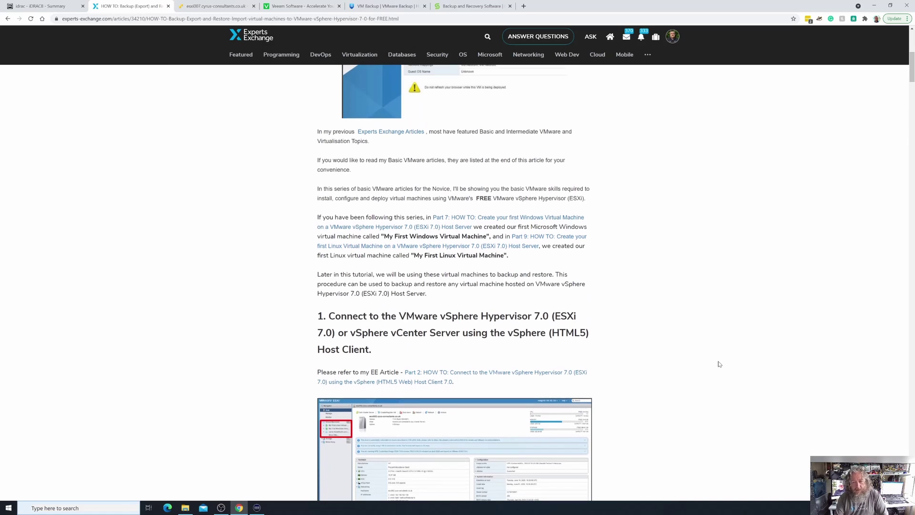
scroll(710, 300, "down", 4)
scroll(710, 296, "down", 10)
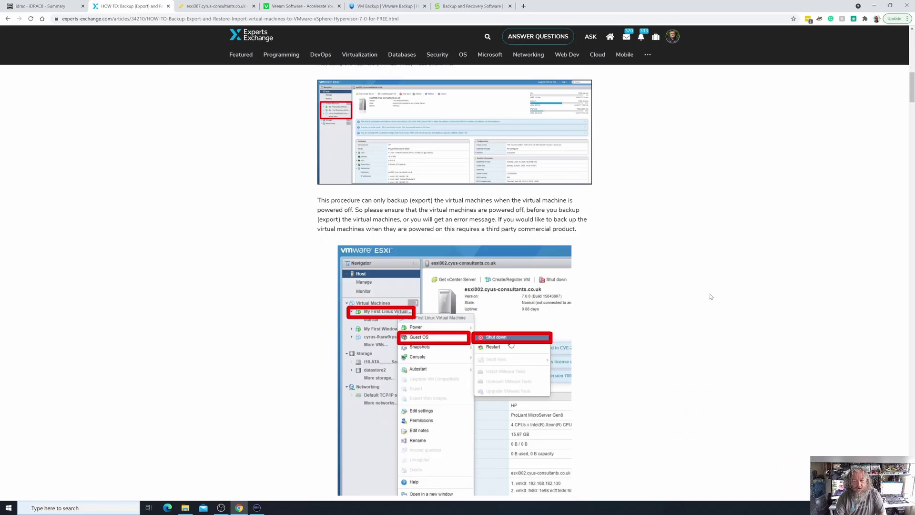
scroll(710, 296, "down", 10)
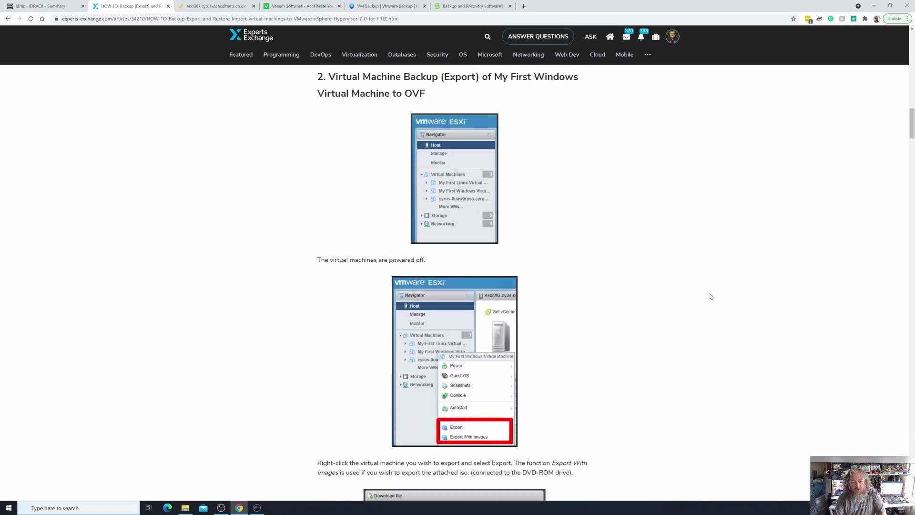
scroll(711, 297, "down", 2)
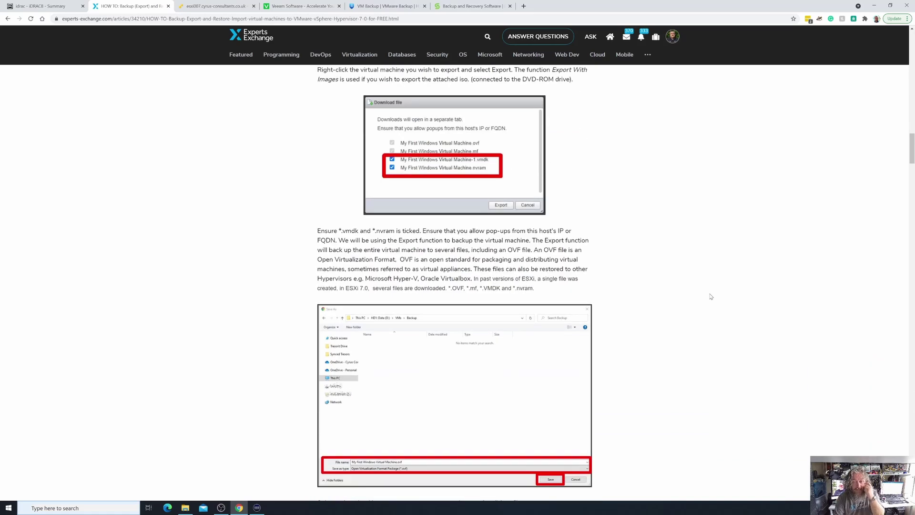
scroll(711, 297, "down", 11)
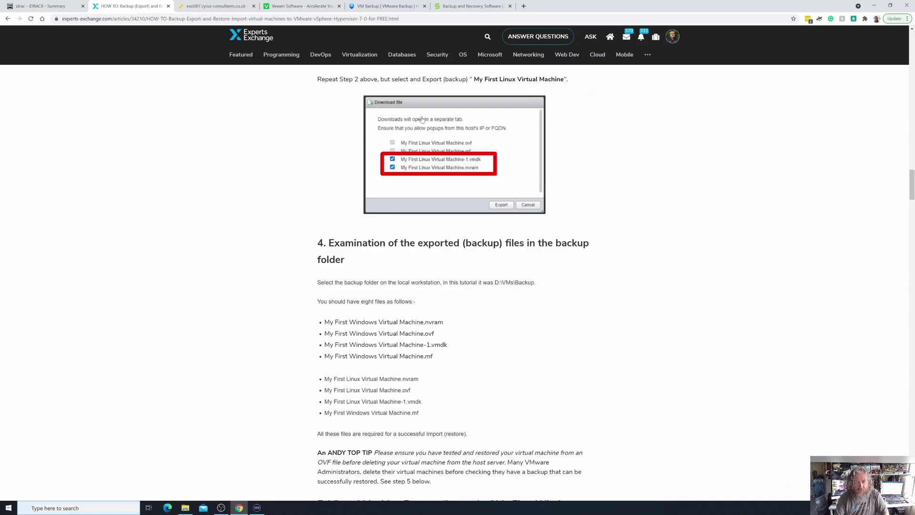
Power off My-First-Windows-Virtual-Machine from the ESXi host's virtual machine list, with My-Third-Linux-Virtual-Machine deselected.
left_click(213, 8)
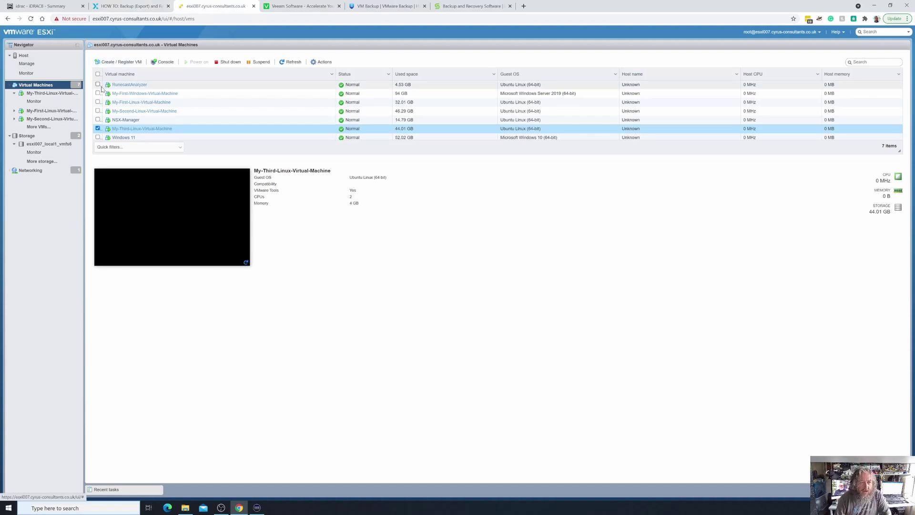
left_click(98, 128)
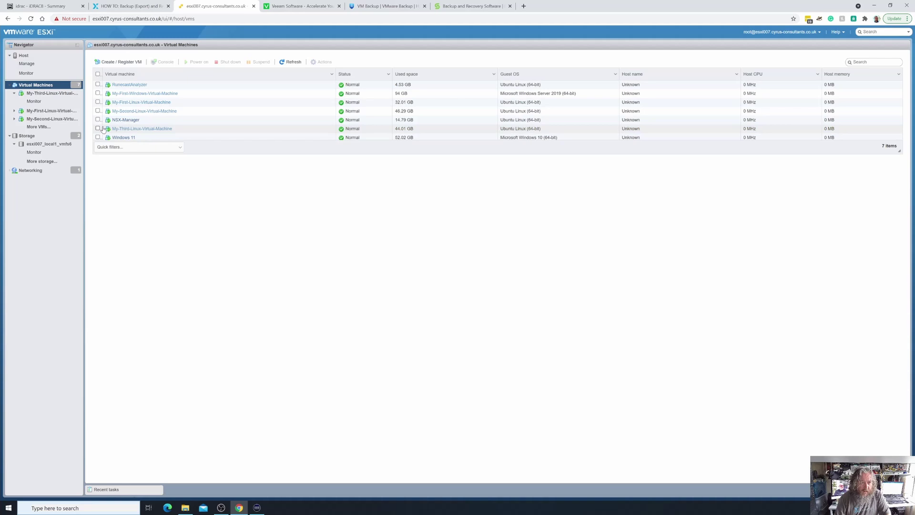
left_click(98, 93)
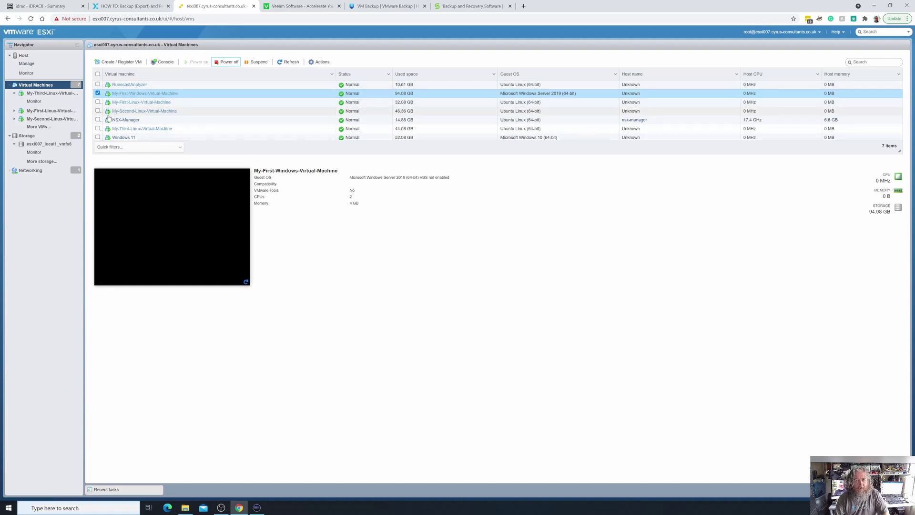
left_click(98, 102)
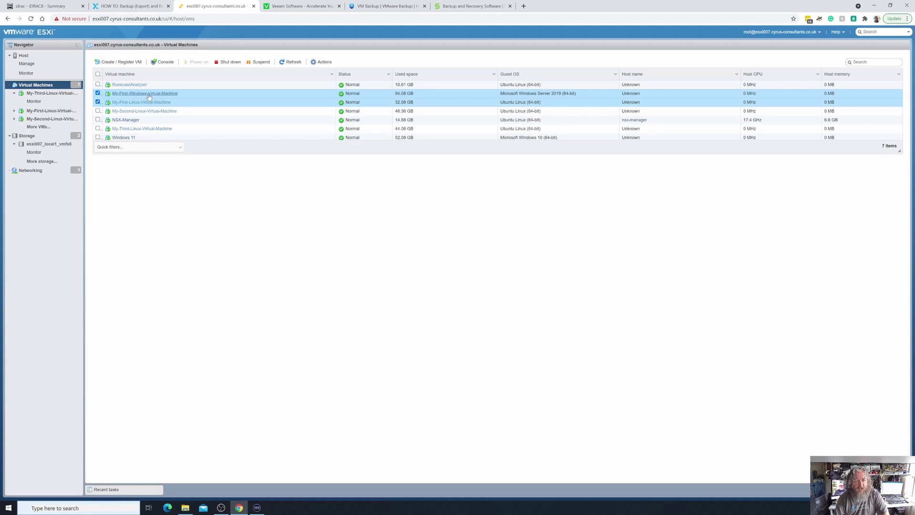
left_click(97, 92)
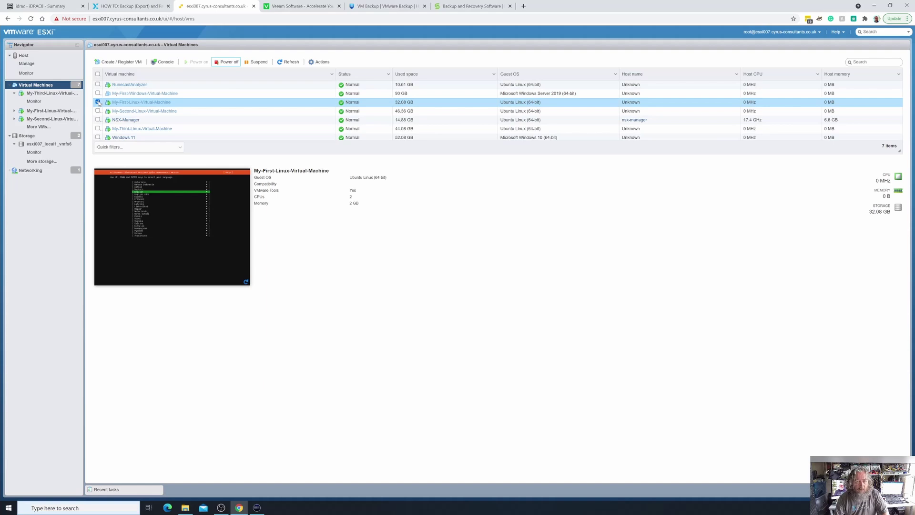
Power off My-First-Linux-Virtual-Machine from the virtual machine list and accept the data-loss warning.
left_click(98, 102)
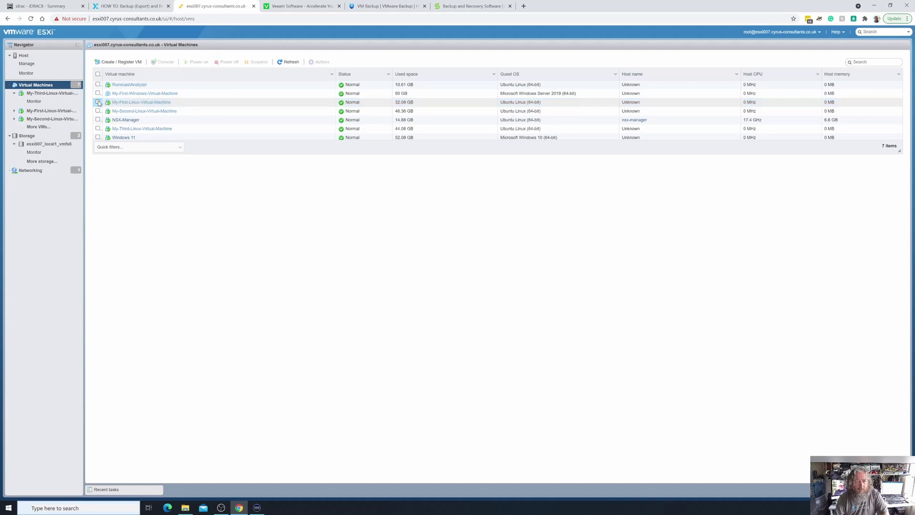
left_click(152, 103)
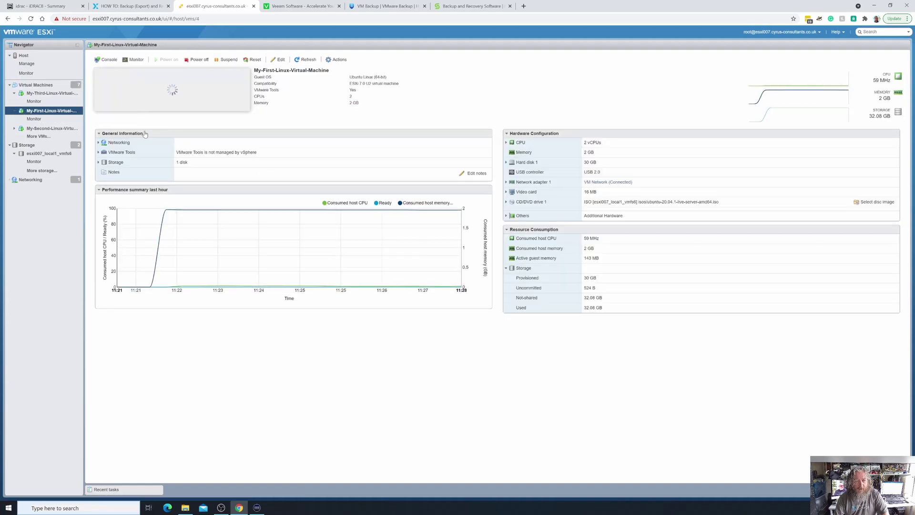
left_click(7, 19)
left_click(97, 102)
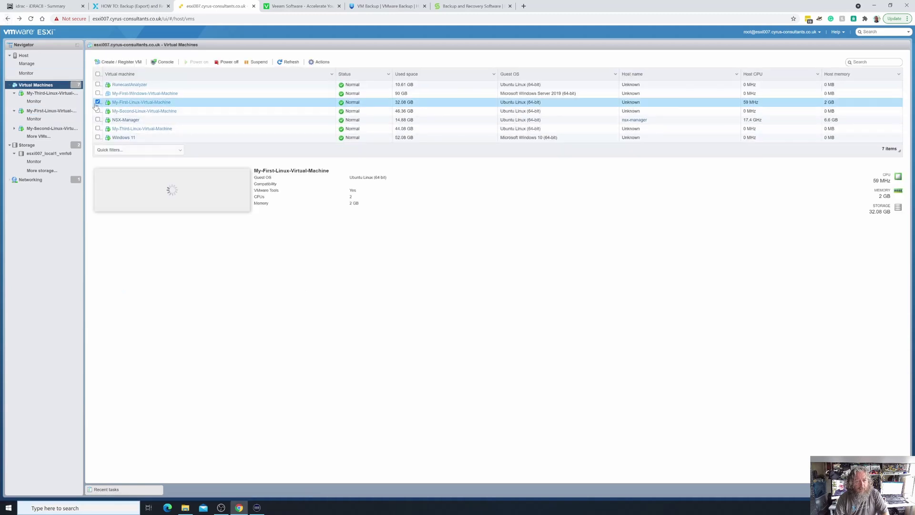
left_click(227, 62)
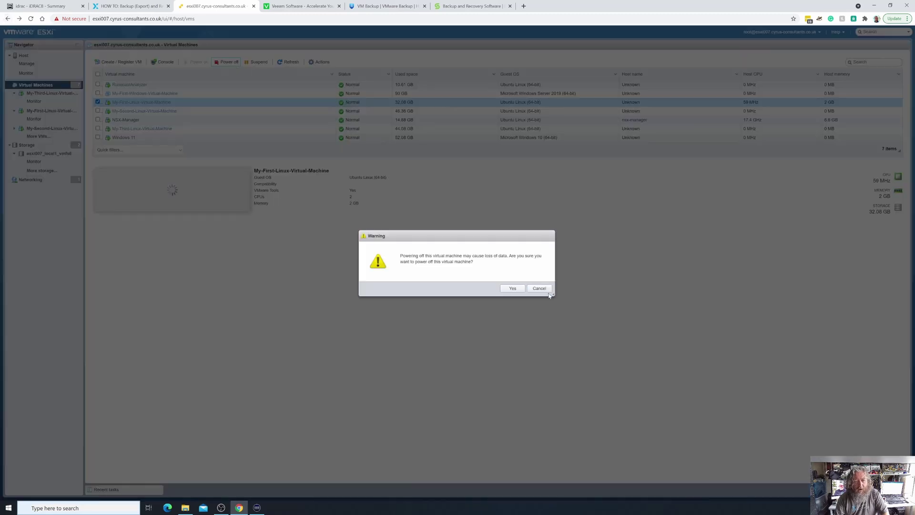
left_click(511, 289)
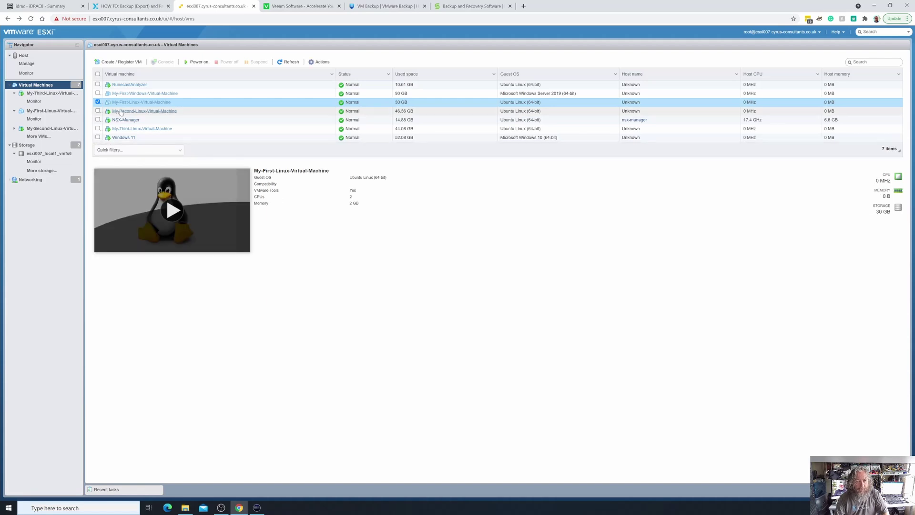
Change CD/DVD Drive 1 of My-First-Linux-Virtual-Machine from the datastore ISO file to Host device and save the settings.
left_click(136, 103)
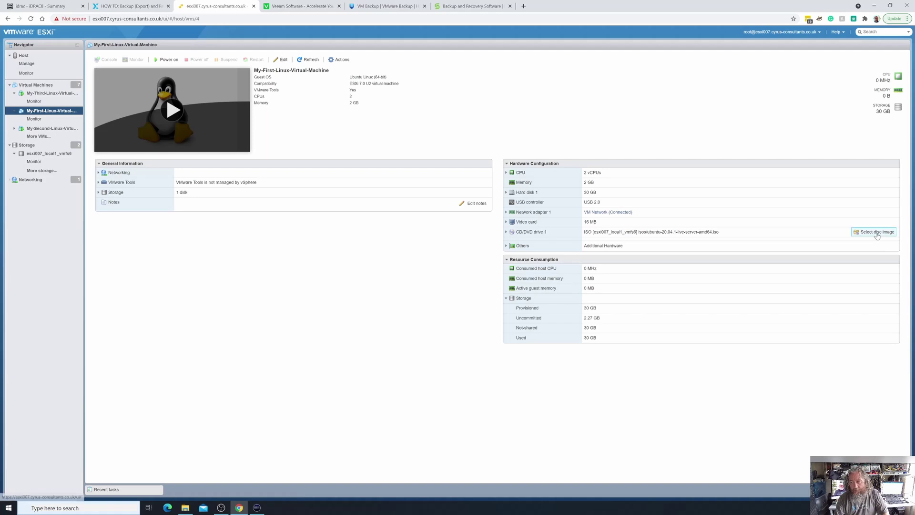
left_click_drag(877, 232, 657, 230)
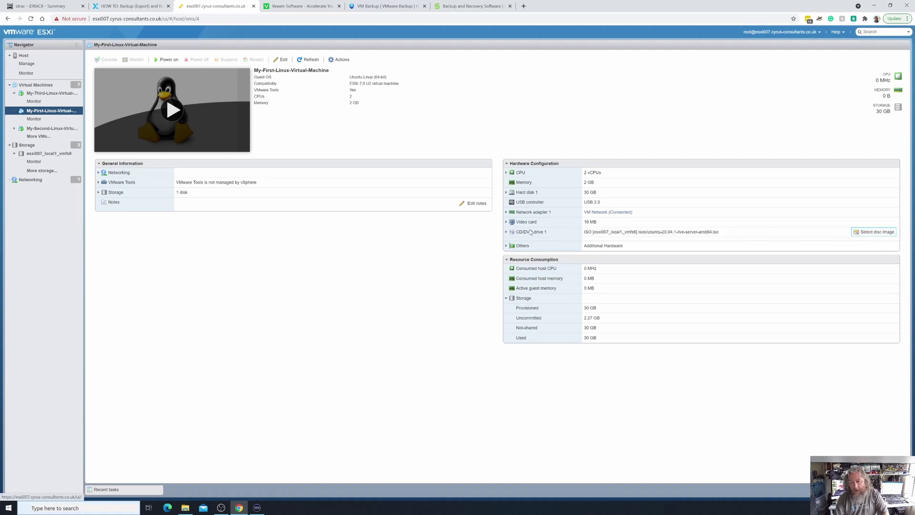
left_click(506, 232)
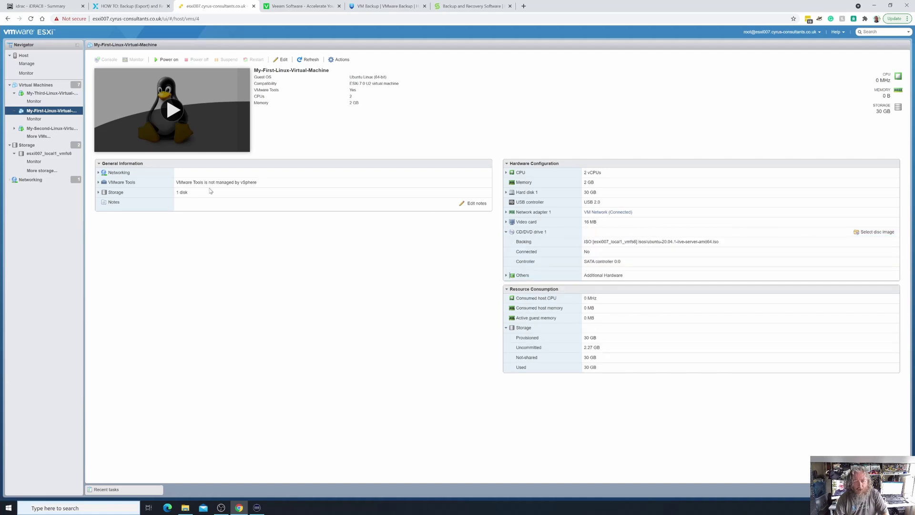
right_click(70, 115)
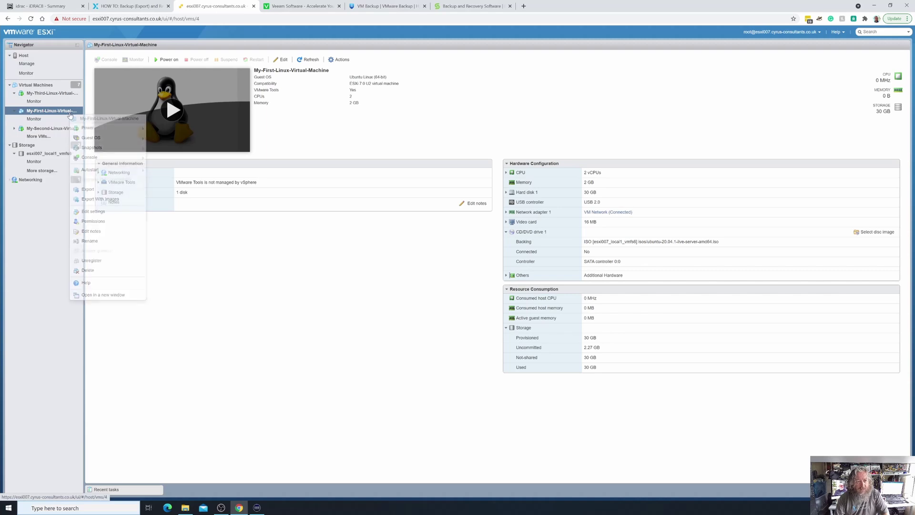
left_click(112, 213)
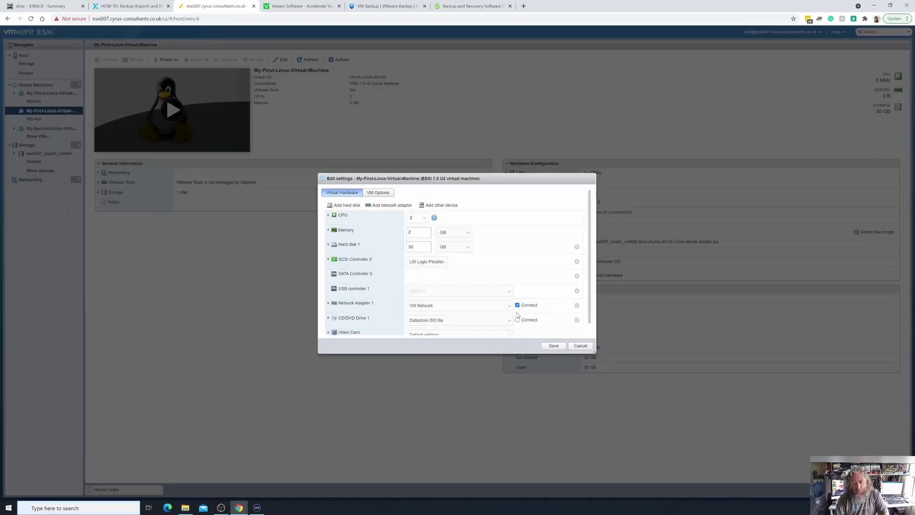
left_click(509, 321)
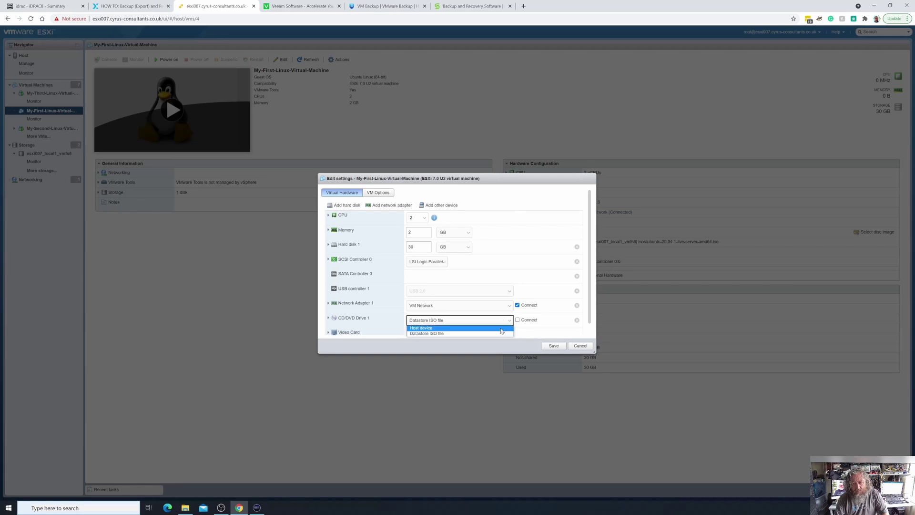
left_click(510, 328)
left_click(553, 346)
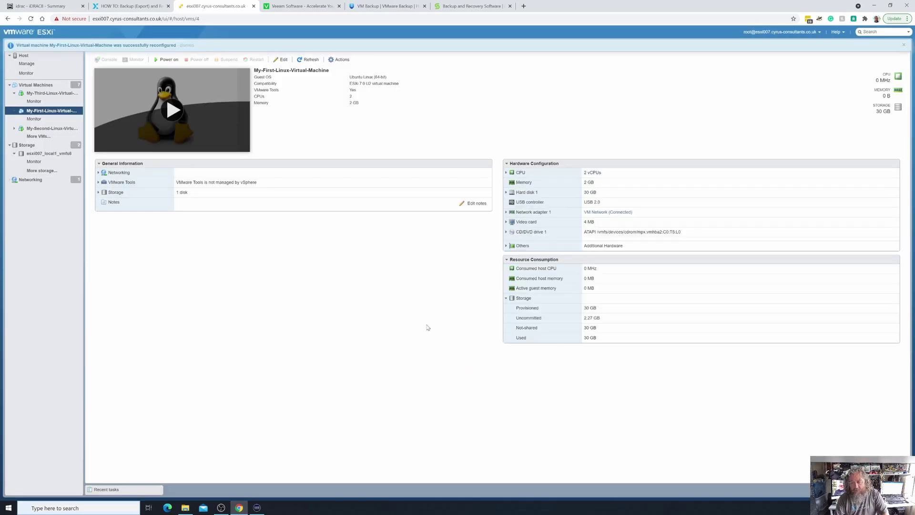
Set up an export without images for My-First-Windows-Virtual-Machine, including the .nvram file along with the .vmdk disk.
left_click(36, 85)
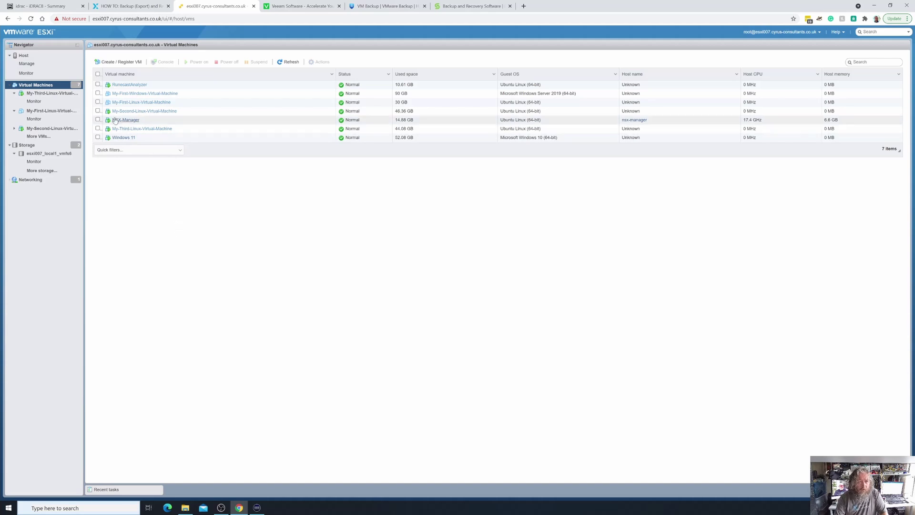
left_click(123, 93)
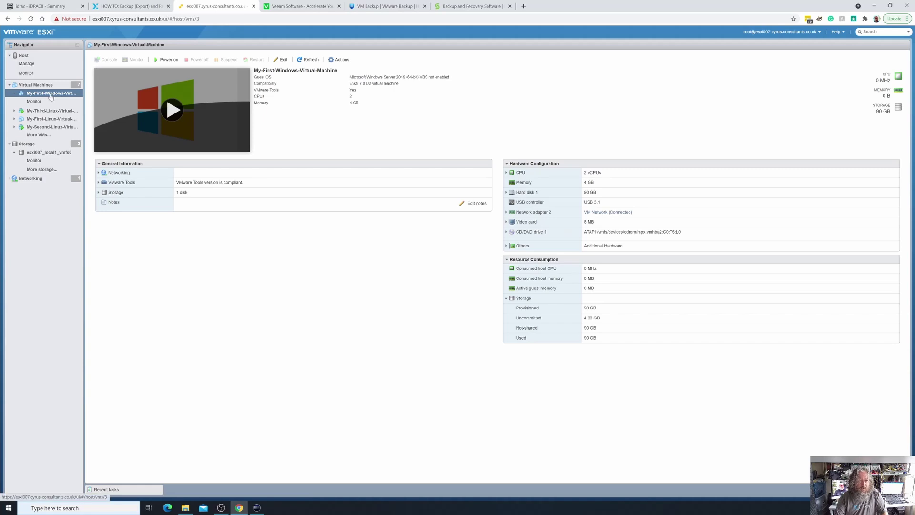
right_click(50, 96)
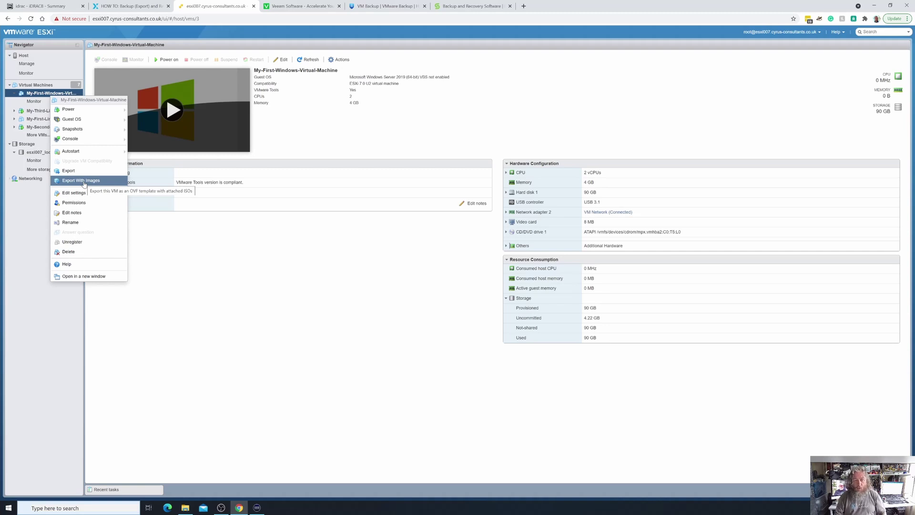
left_click(76, 170)
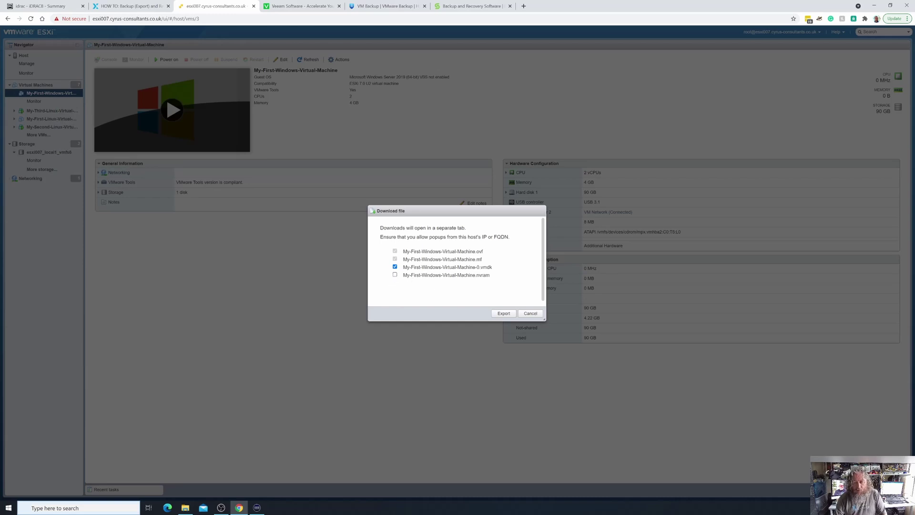
left_click(395, 275)
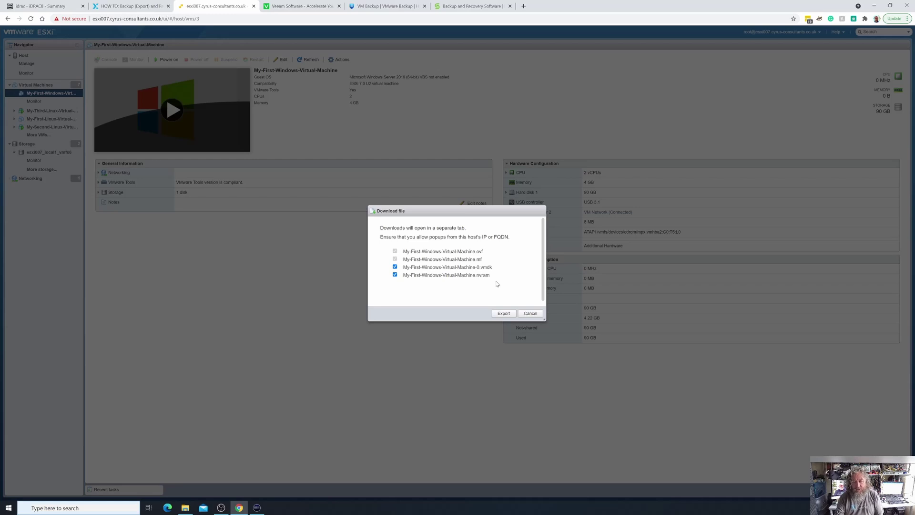
Run the export, saving the OVF and VMDK files locally, and check them in the Backups folder in File Explorer.
left_click(504, 313)
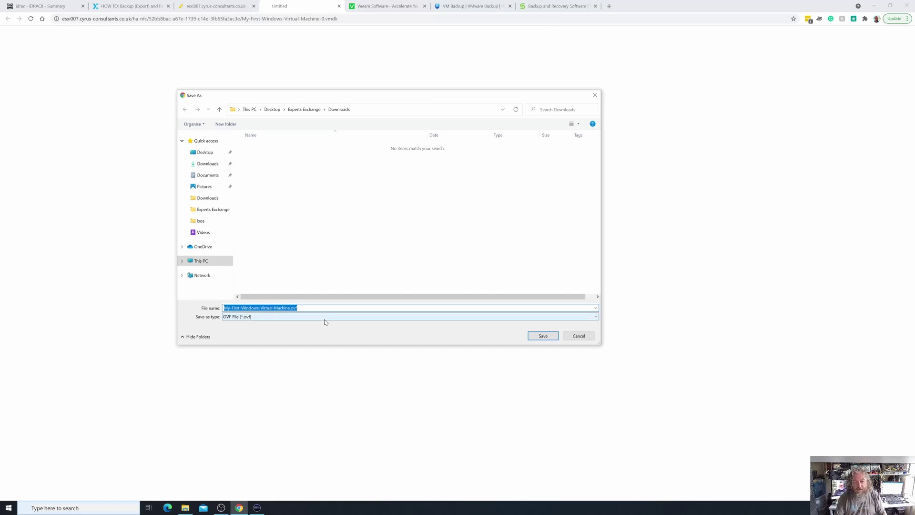
left_click(540, 339)
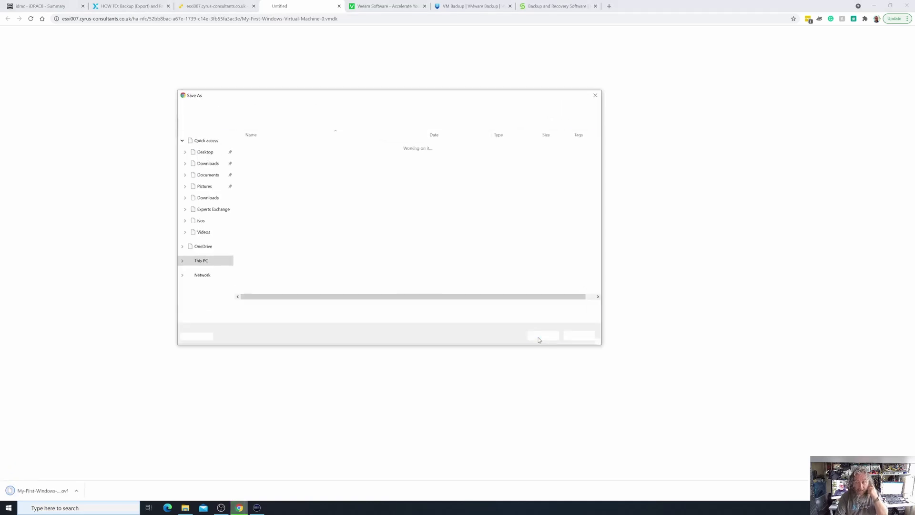
left_click(544, 337)
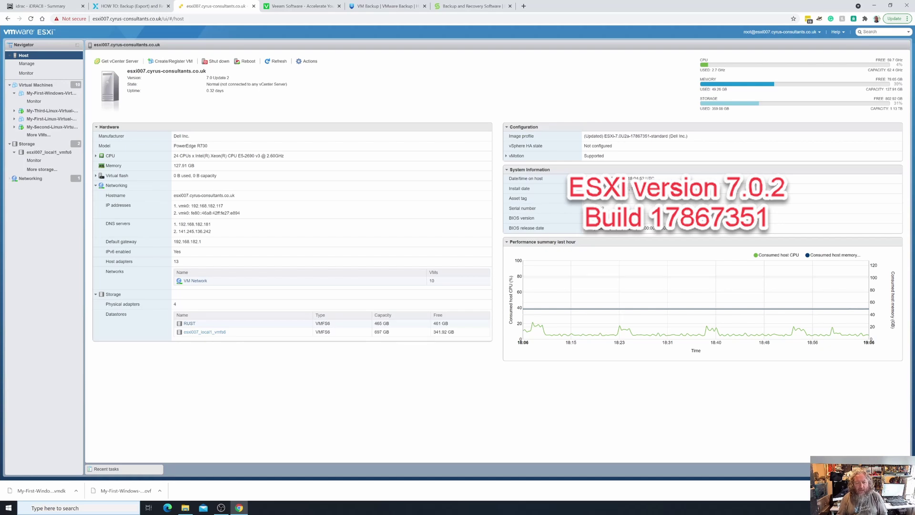
left_click(184, 508)
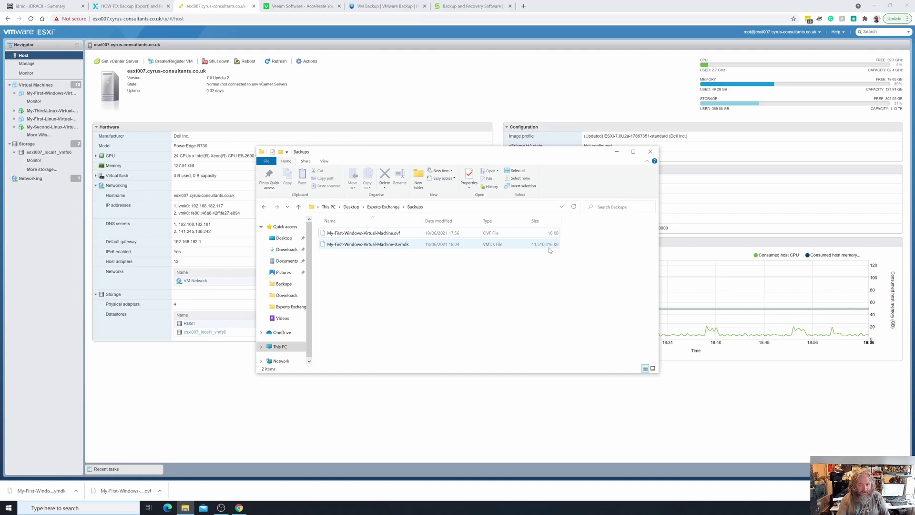
Export My-First-Linux-Virtual-Machine without images, including the .nvram file, and save its OVF and VMDK files in the Backups folder.
left_click(59, 120)
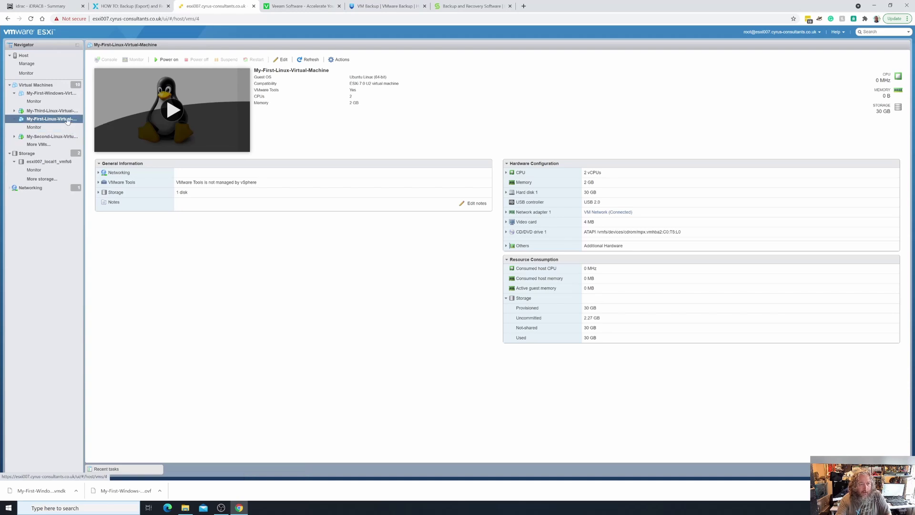
right_click(68, 121)
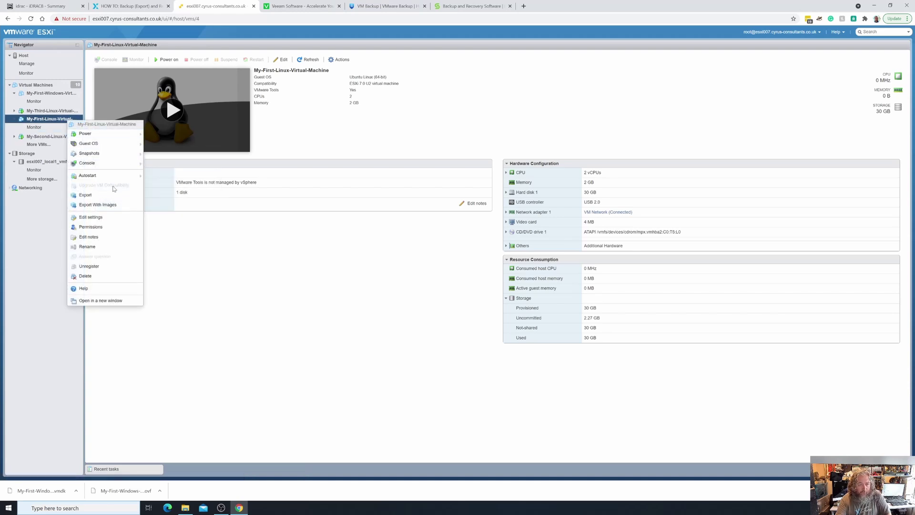
left_click(95, 195)
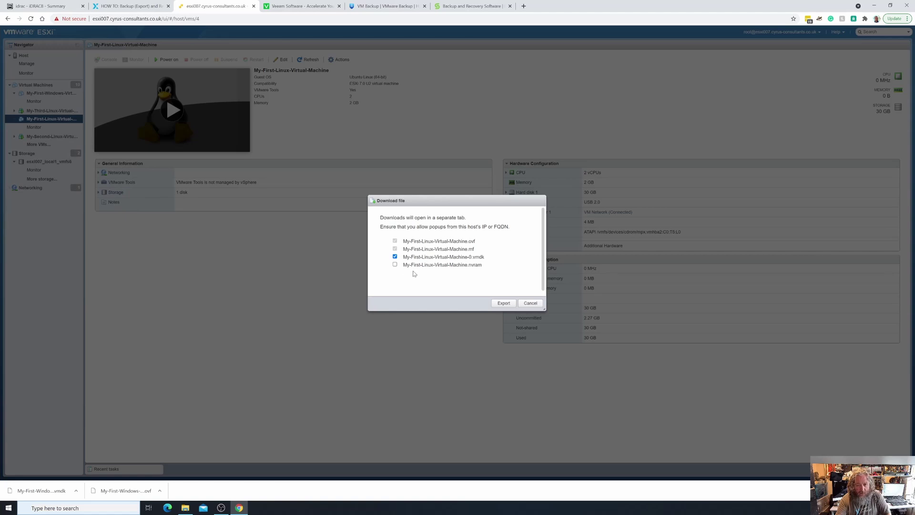
left_click(394, 264)
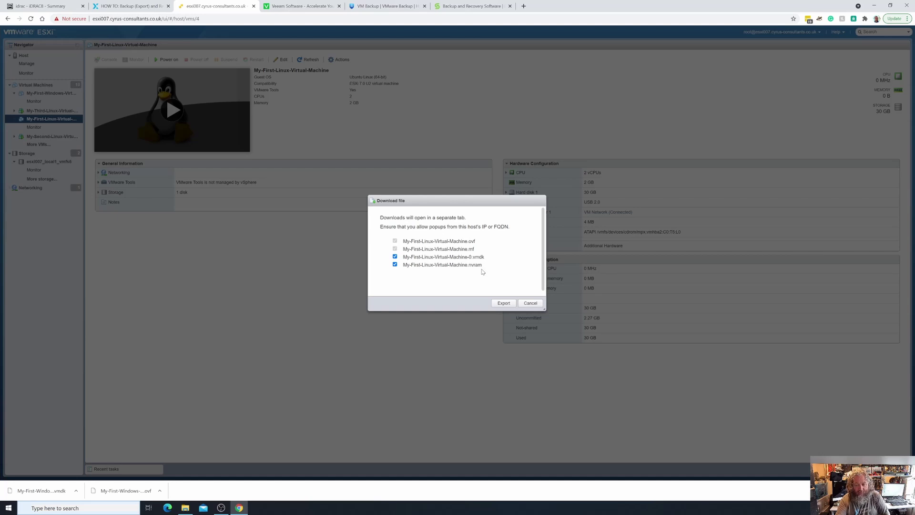
left_click(505, 305)
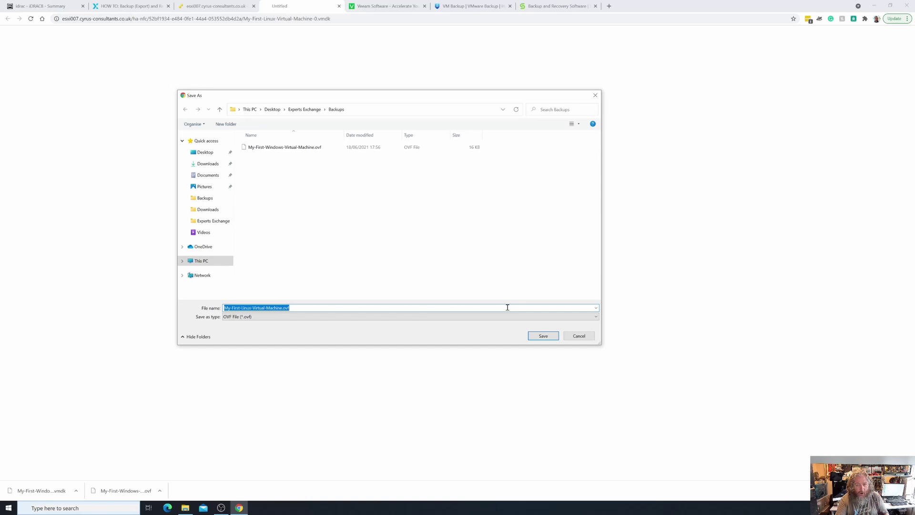
left_click(542, 336)
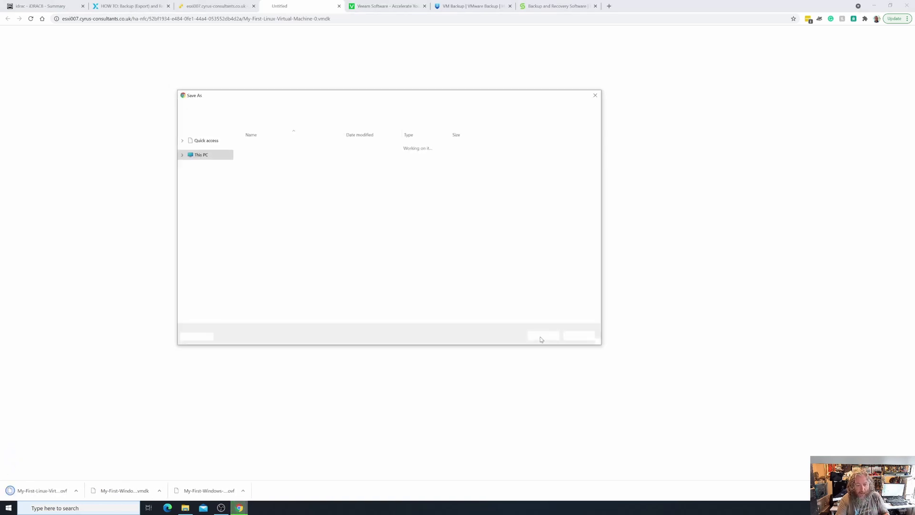
left_click(543, 337)
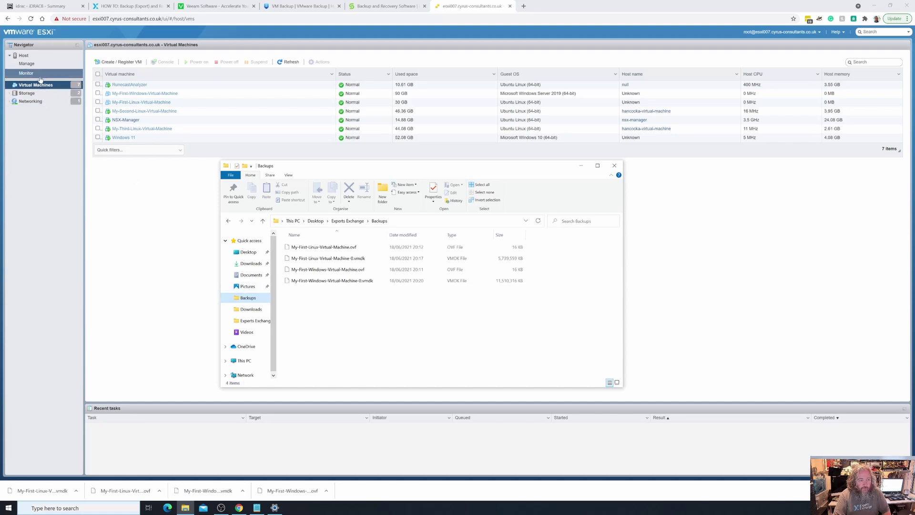
left_click(37, 56)
right_click(38, 58)
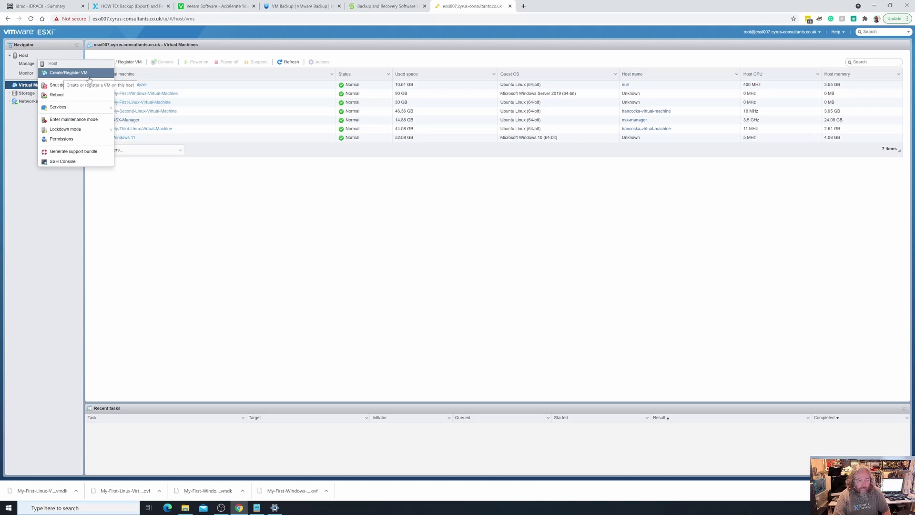
left_click(24, 87)
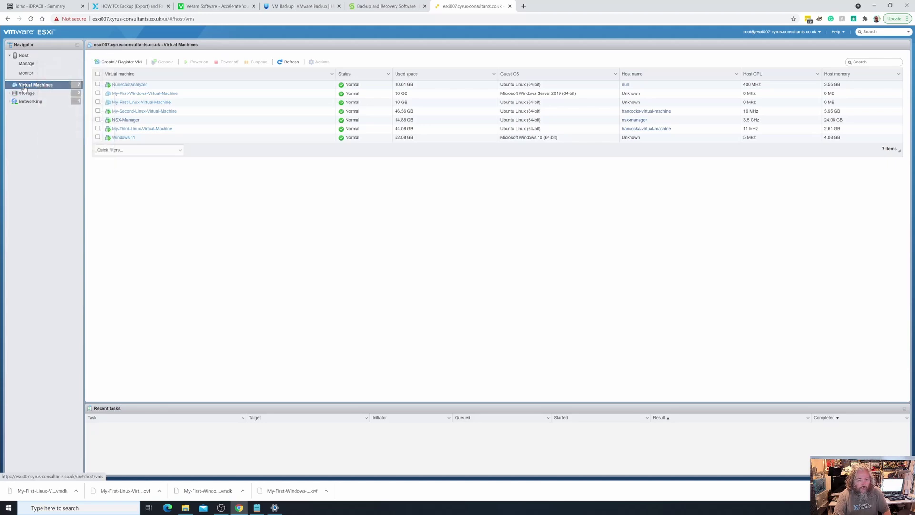
Start creating a virtual machine with the option to deploy it from an OVF or OVA file.
right_click(24, 87)
left_click(57, 103)
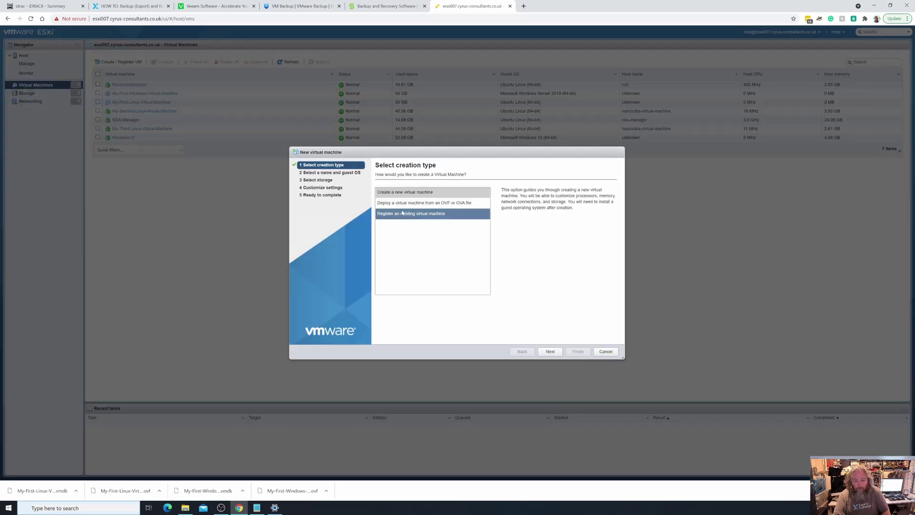
left_click(387, 205)
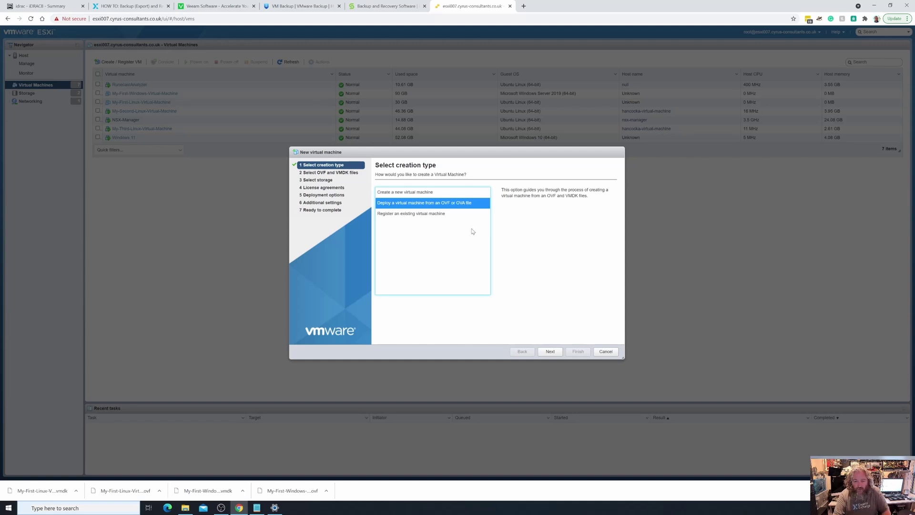
left_click(550, 352)
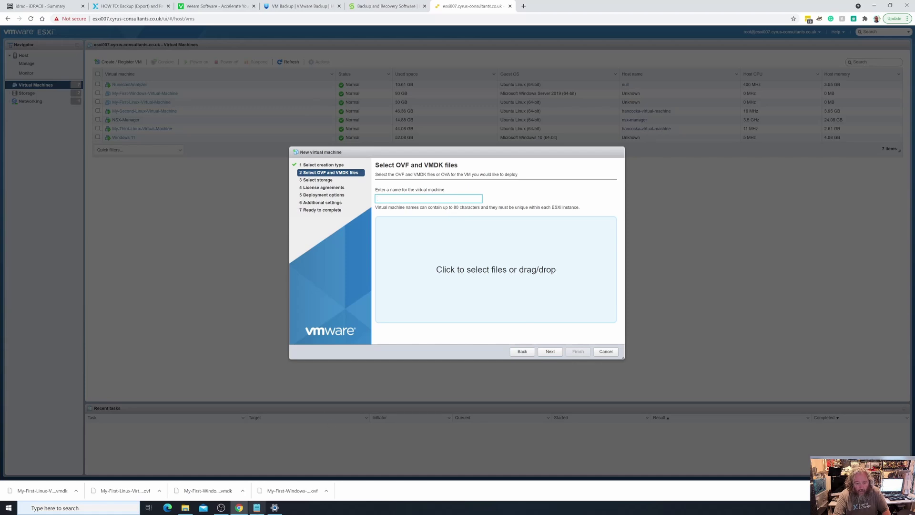
Name the new virtual machine Restored-My-First-Windows-Virtual-Machine, copying the name from the Notepad note.
left_click(256, 507)
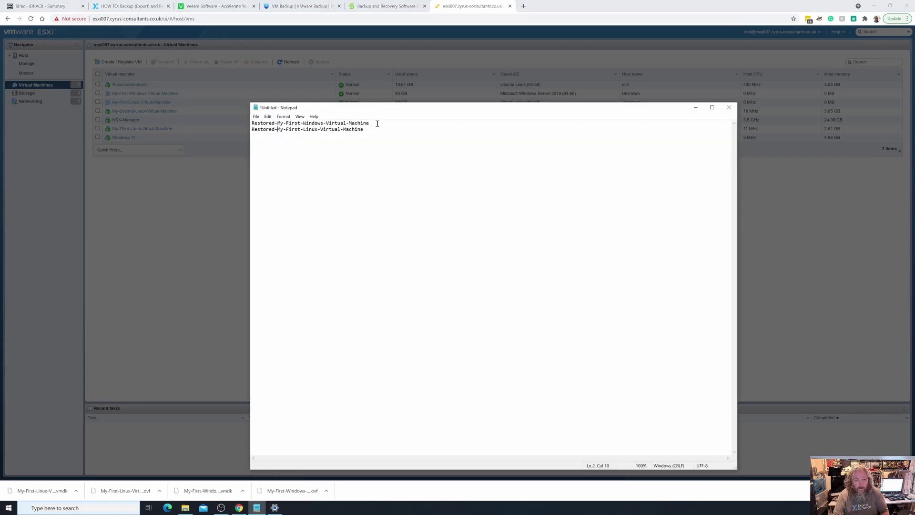
left_click_drag(374, 123, 221, 116)
key("ctrl+c")
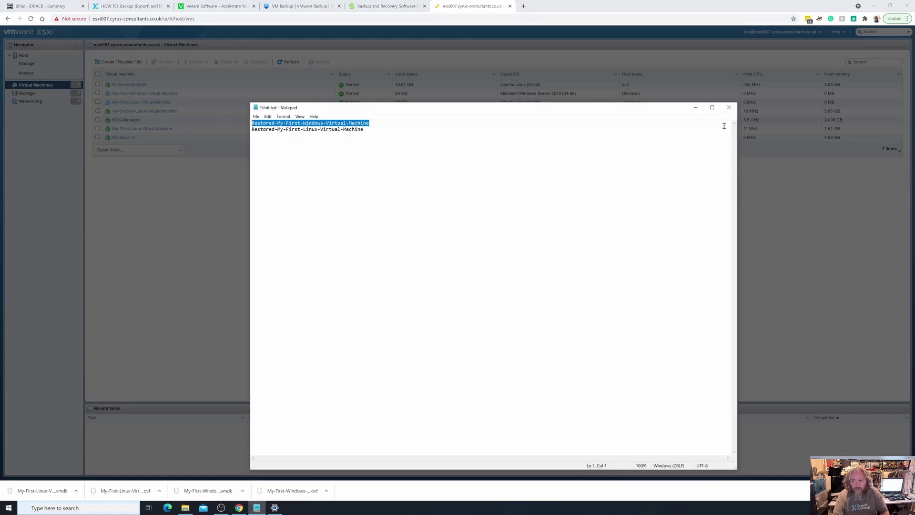
left_click(695, 107)
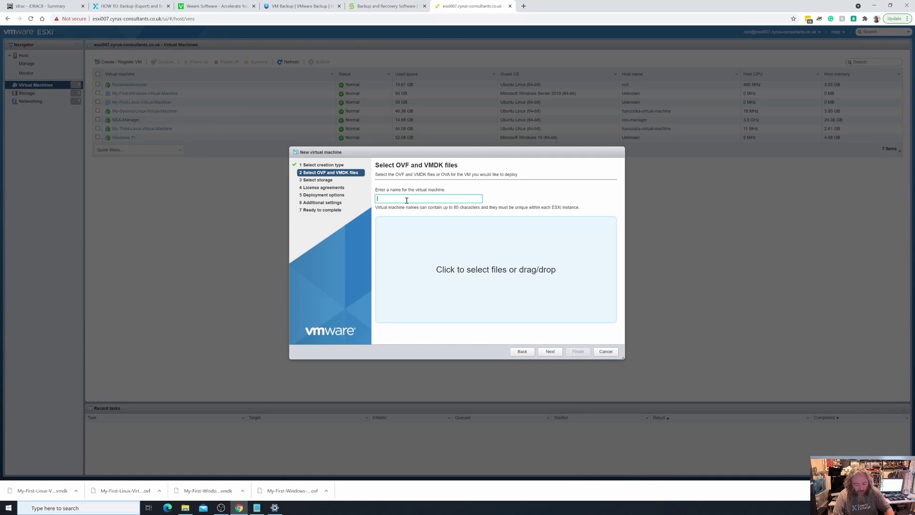
key("ctrl+v")
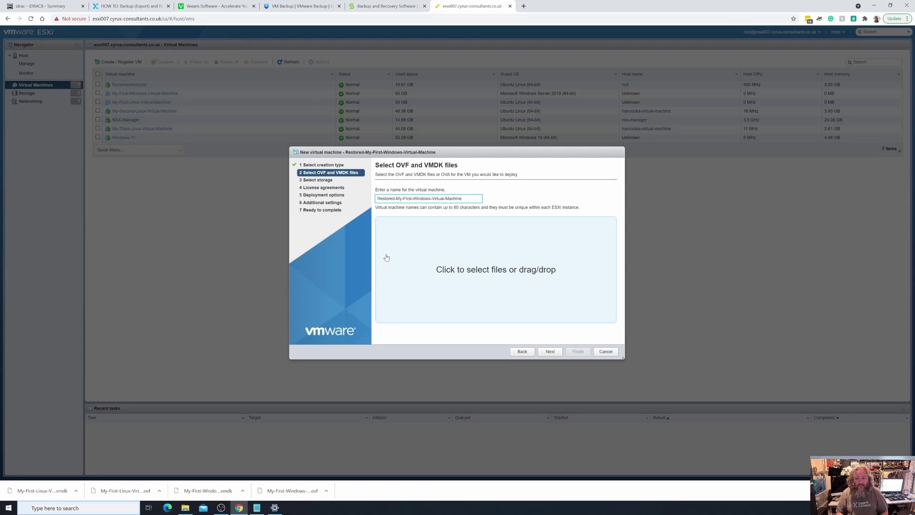
Add My-First-Windows-Virtual-Machine.ovf and My-First-Windows-Virtual-Machine-0.vmdk from the Backups folder as the files to deploy.
left_click(497, 281)
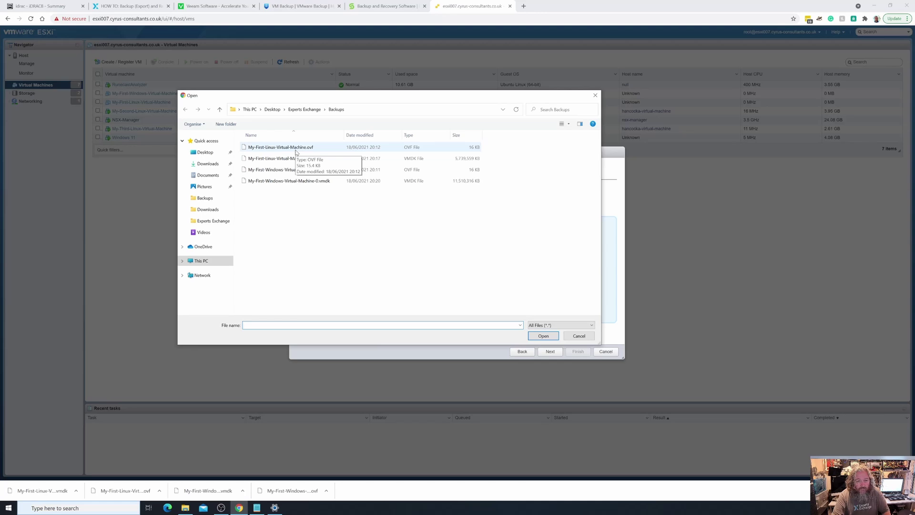
left_click(286, 172)
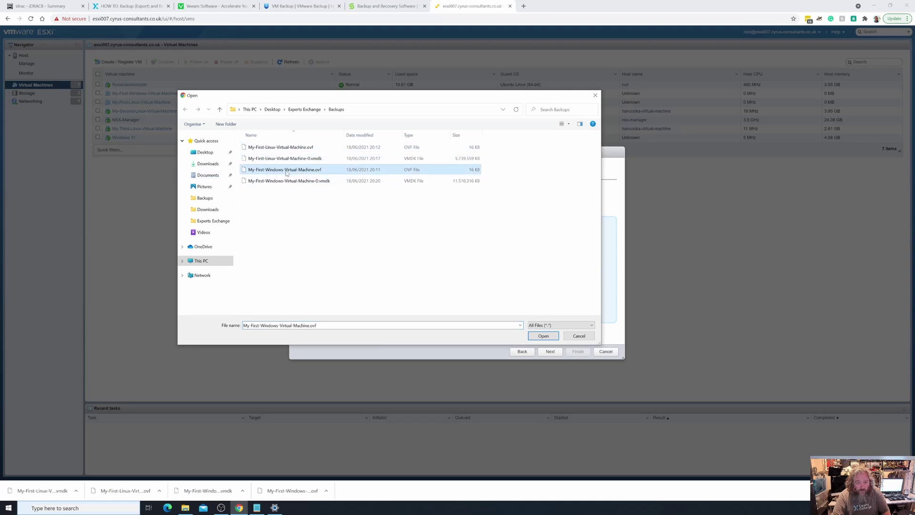
left_click(546, 336)
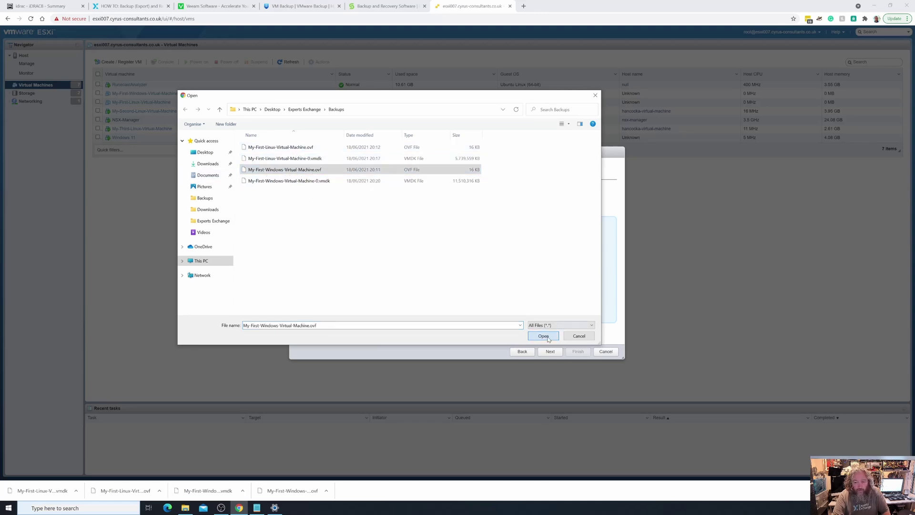
left_click(509, 303)
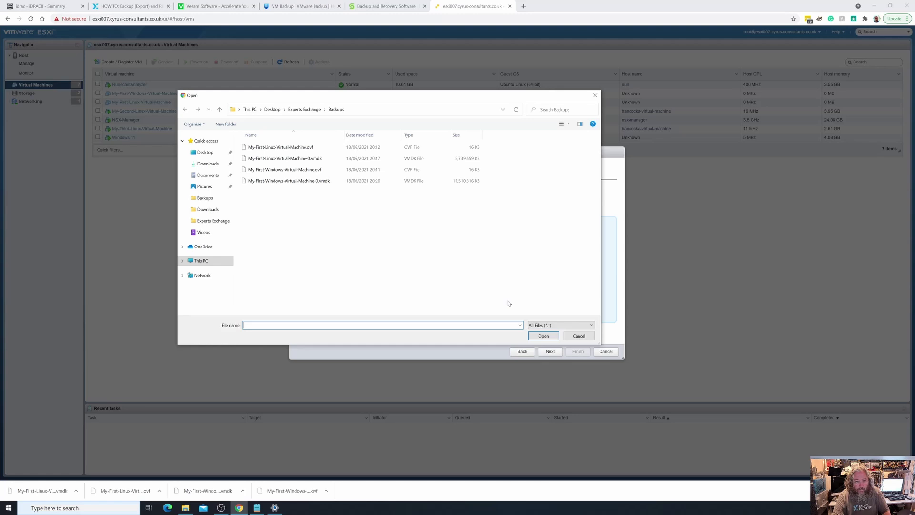
left_click(312, 181)
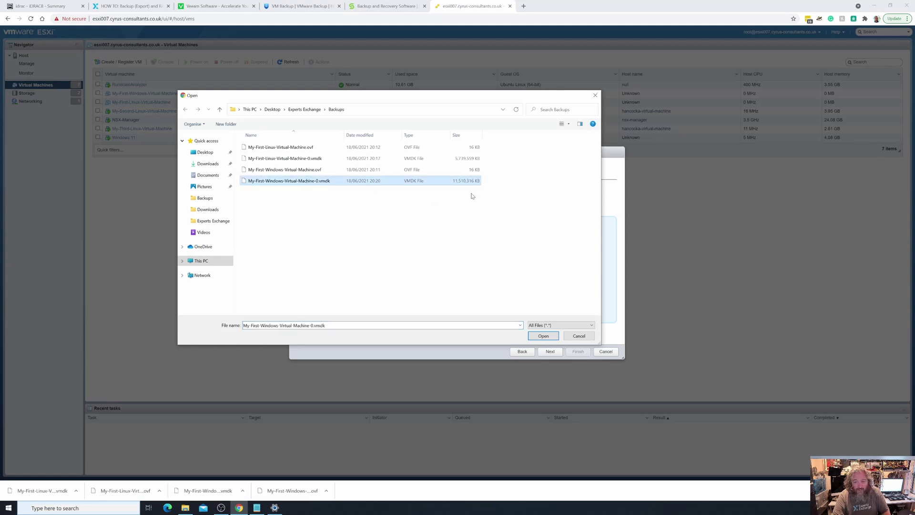
left_click(543, 336)
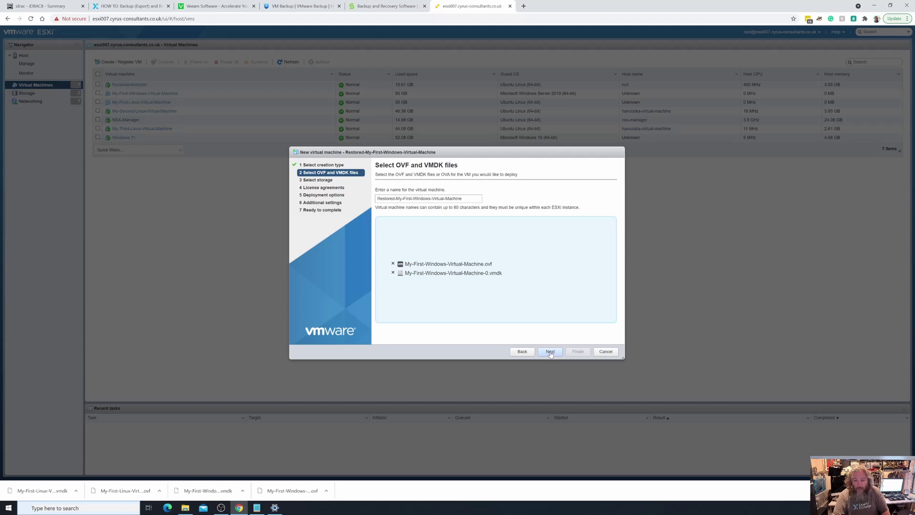
Deploy the Windows machine to datastore esxi007_local1_vmfs6 on VM Network with thin provisioning and no automatic power-on, dismissing the missing disk image warning.
left_click(551, 352)
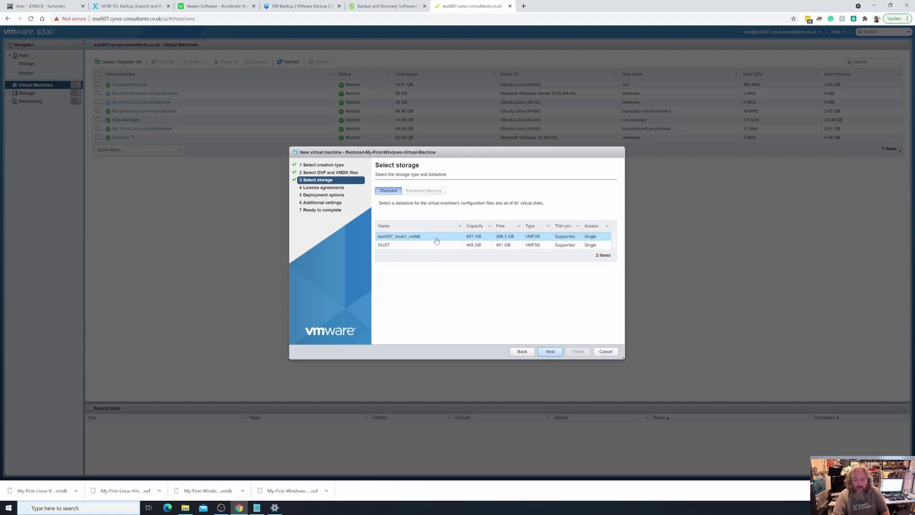
left_click(550, 352)
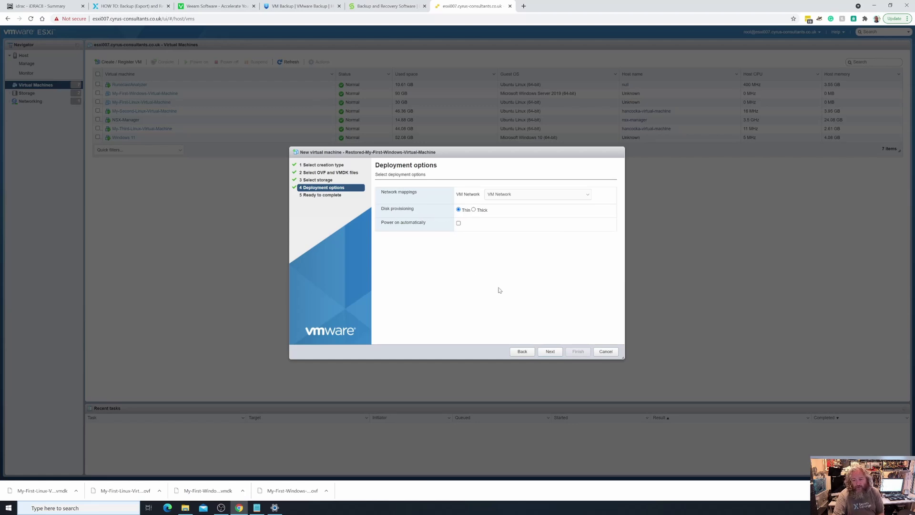
left_click(550, 351)
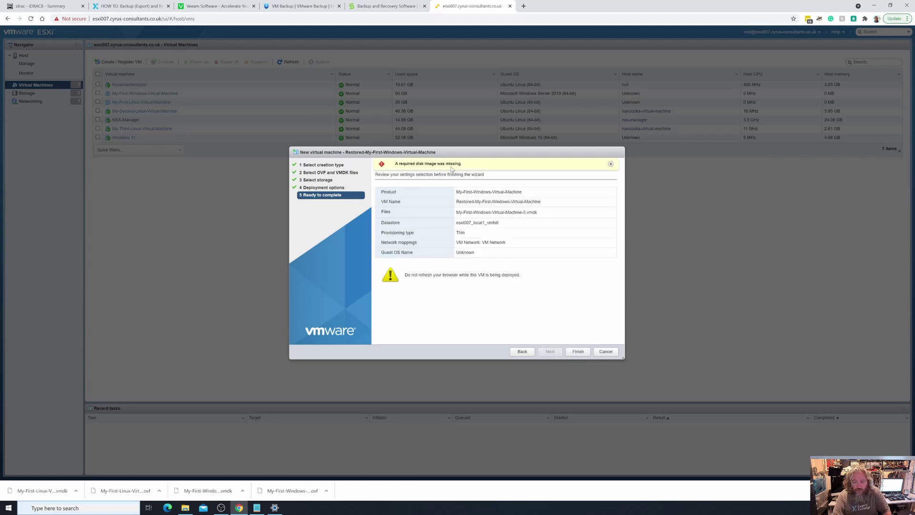
left_click(610, 163)
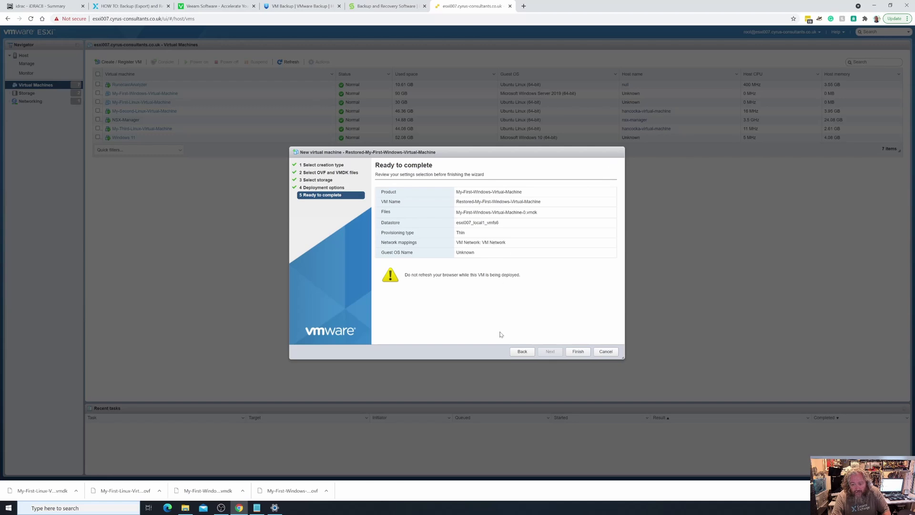
left_click(577, 352)
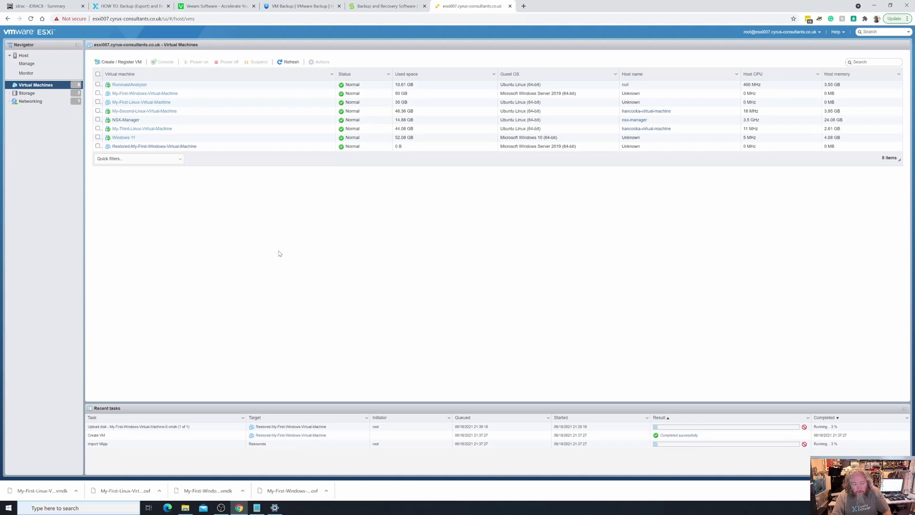
Start another virtual machine deployment from an OVF or OVA file for the Linux restore.
right_click(39, 86)
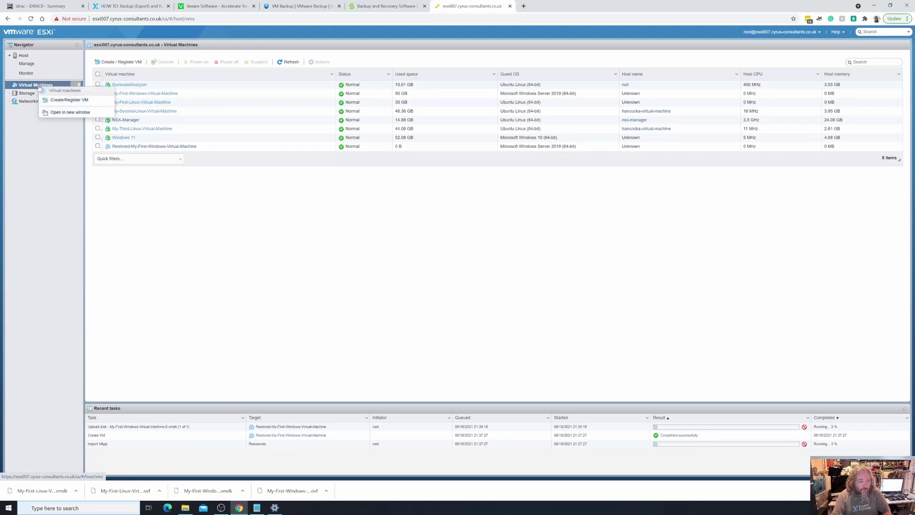
left_click(69, 99)
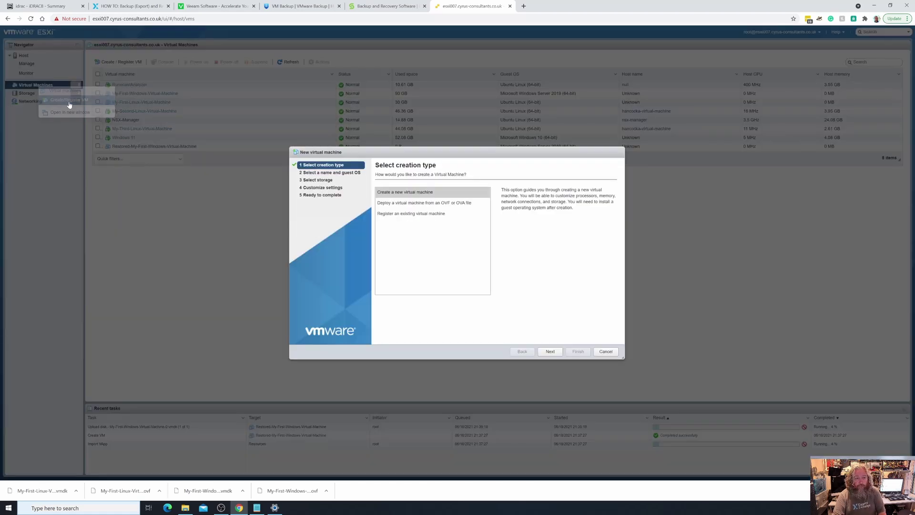
left_click(395, 203)
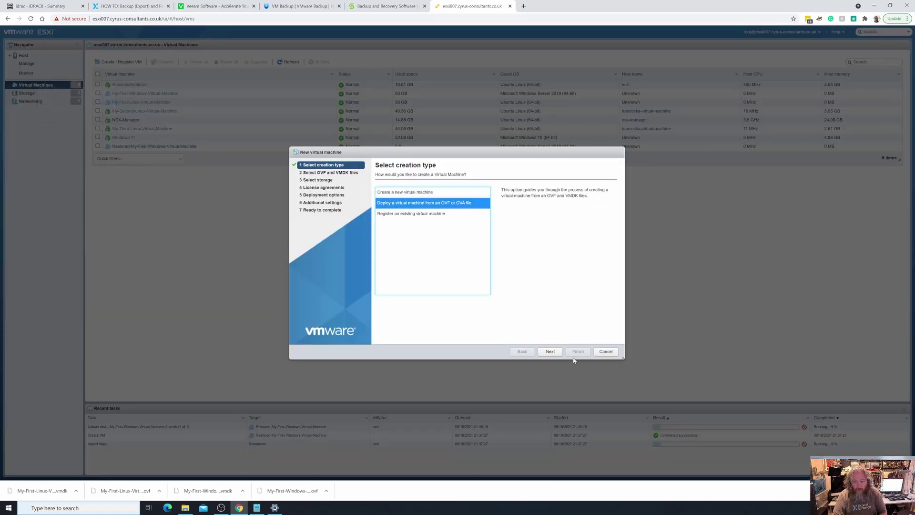
left_click(550, 351)
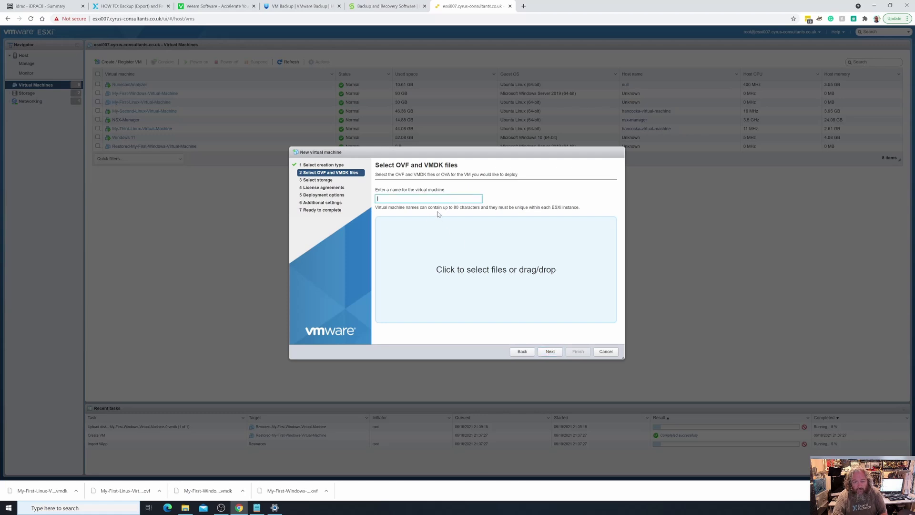
Name the new virtual machine Restored-My-First-Linux-Virtual-Machine, copying the name from the Notepad note.
left_click(256, 507)
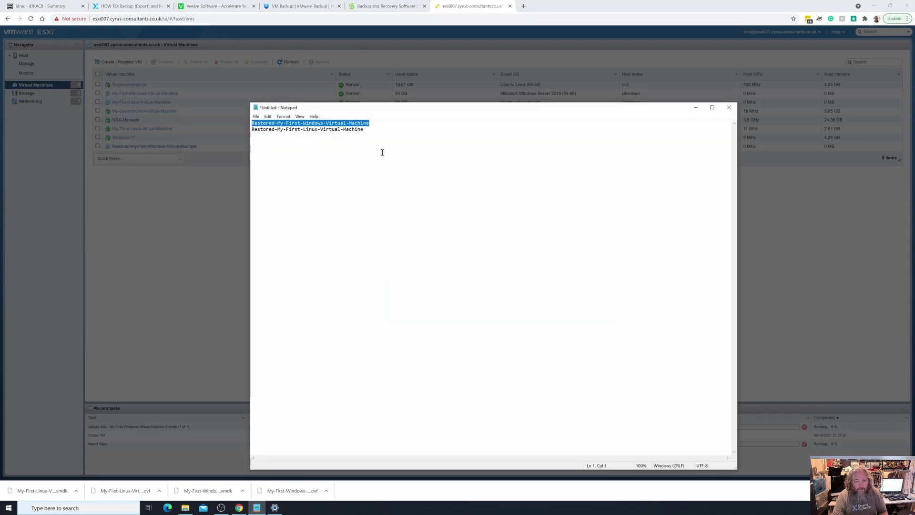
left_click_drag(378, 129, 231, 132)
key("ctrl+c")
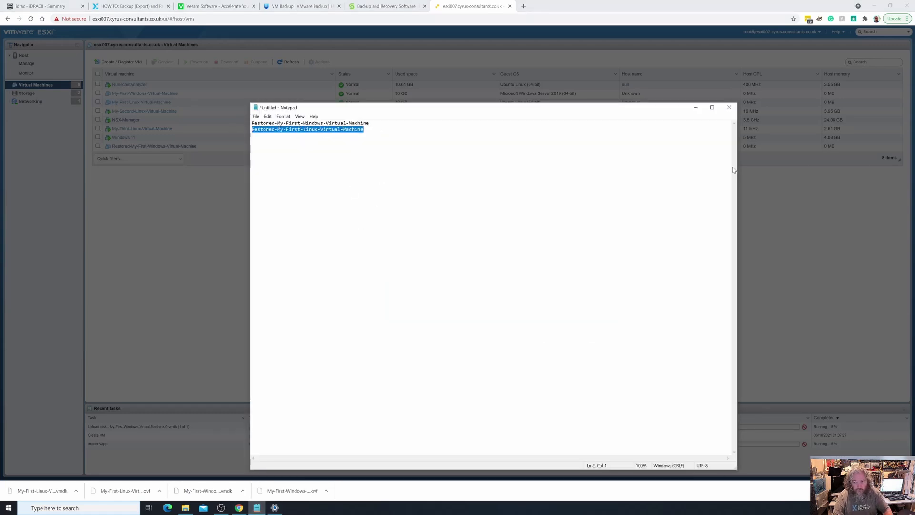
left_click(695, 107)
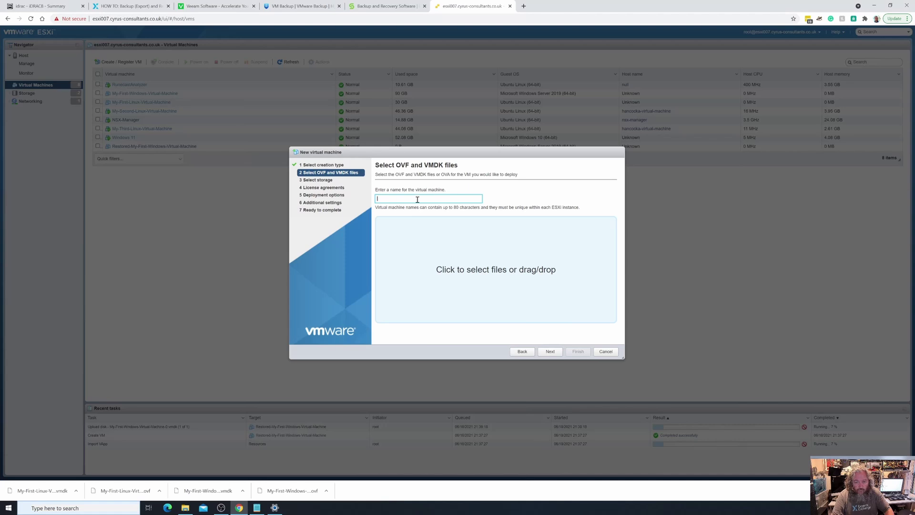
key("ctrl+v")
Add My-First-Linux-Virtual-Machine.ovf and My-First-Linux-Virtual-Machine-0.vmdk from the Backups folder as the files to deploy.
left_click(494, 280)
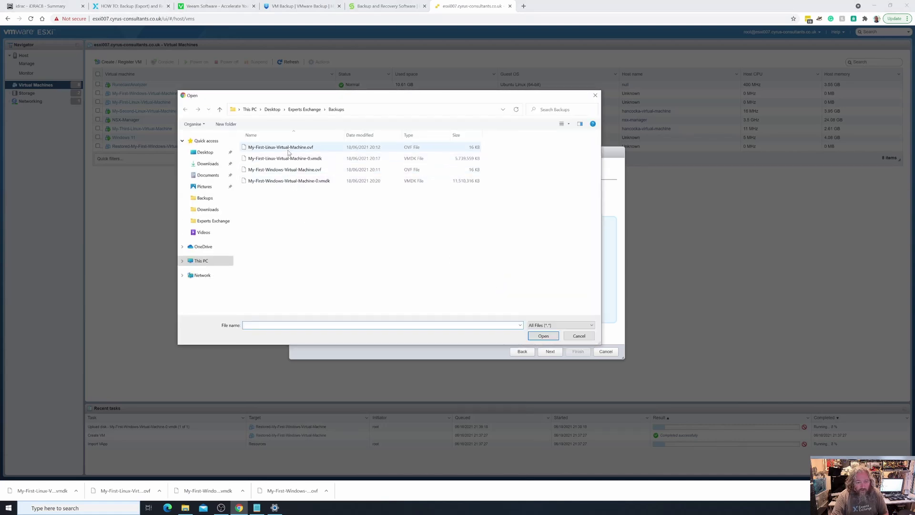
left_click(289, 150)
left_click(543, 336)
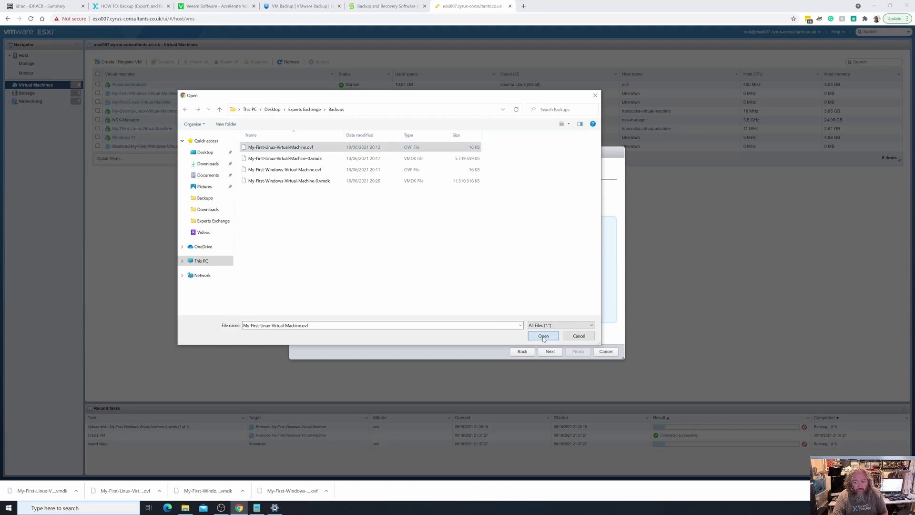
left_click(495, 299)
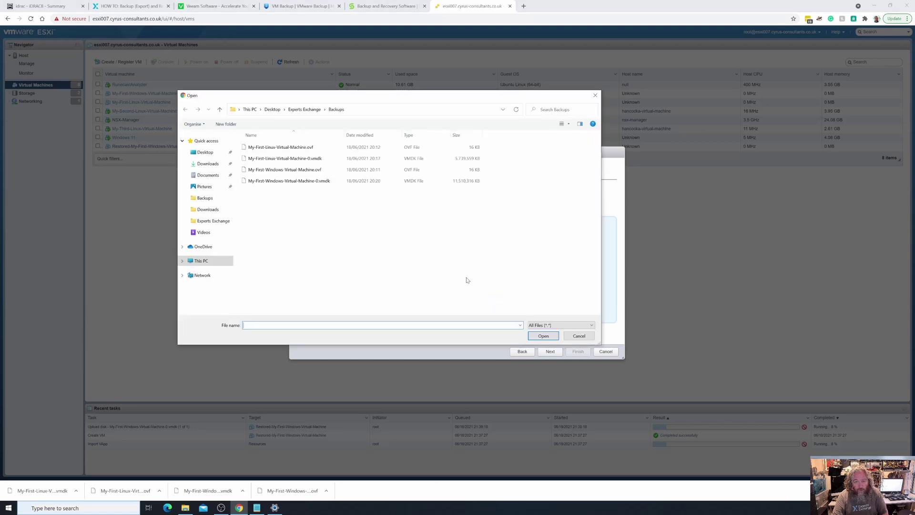
left_click(268, 159)
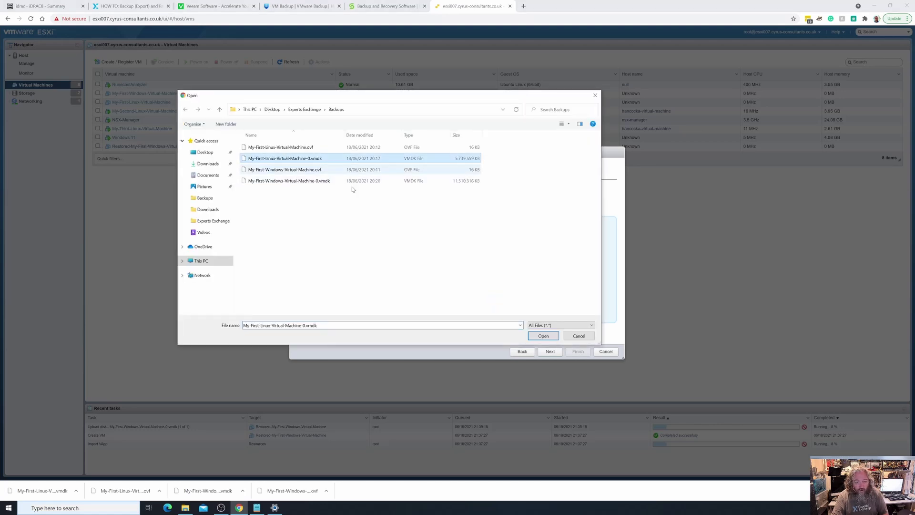
left_click(543, 335)
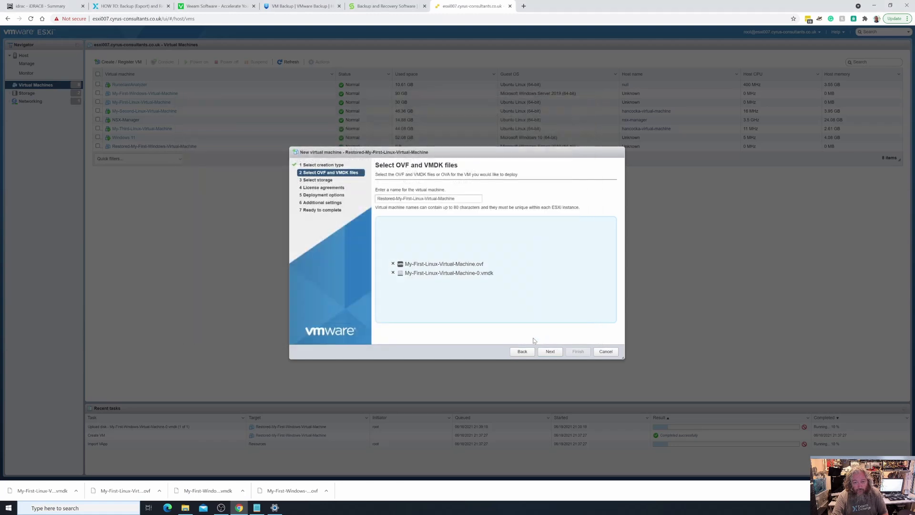
Deploy the Linux machine to datastore esxi007_local1_vmfs6 on VM Network with thick provisioning and no automatic power-on, dismissing the missing disk image warning.
left_click(550, 352)
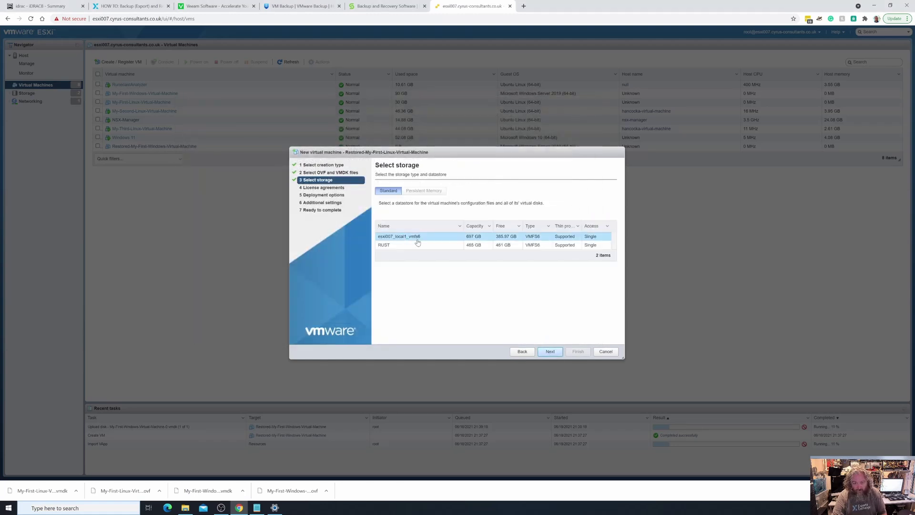
left_click(552, 354)
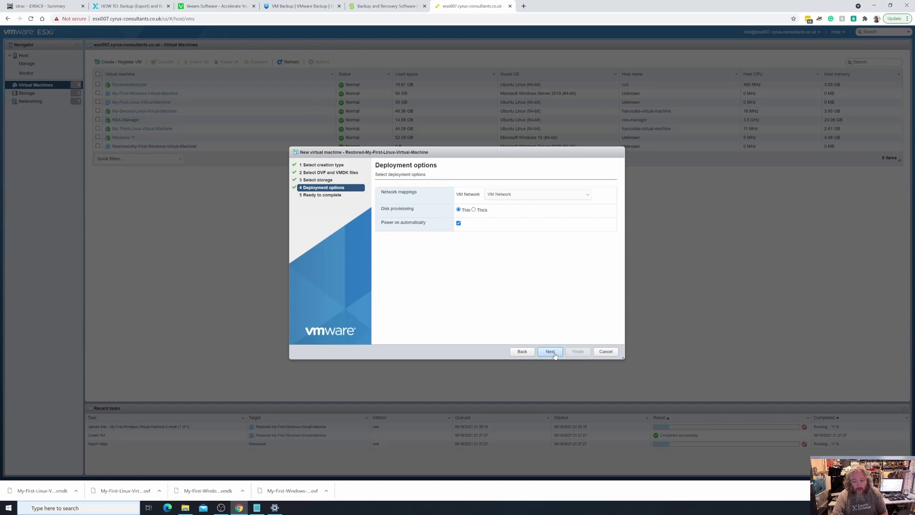
left_click(458, 224)
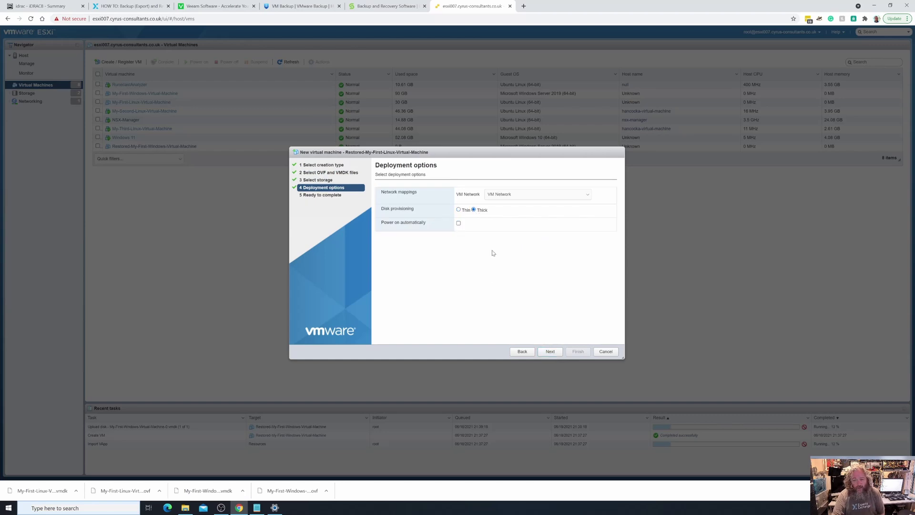
left_click(549, 351)
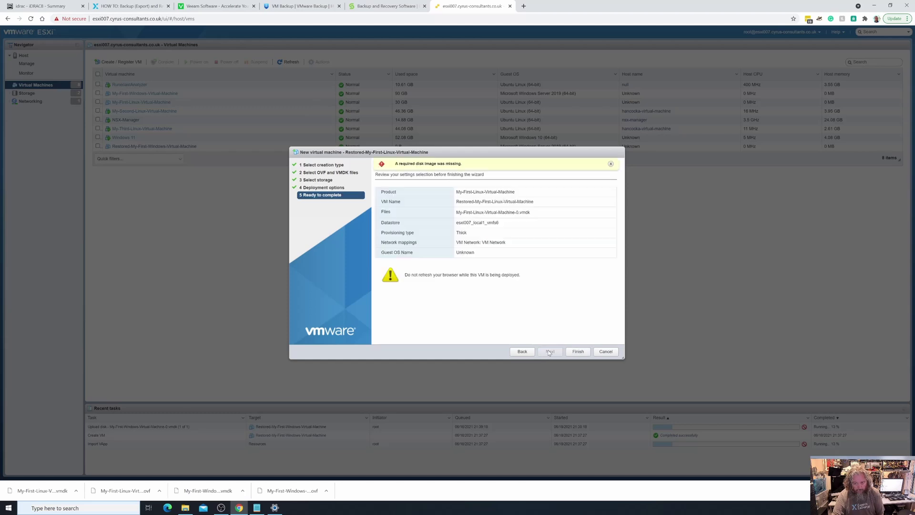
left_click(610, 163)
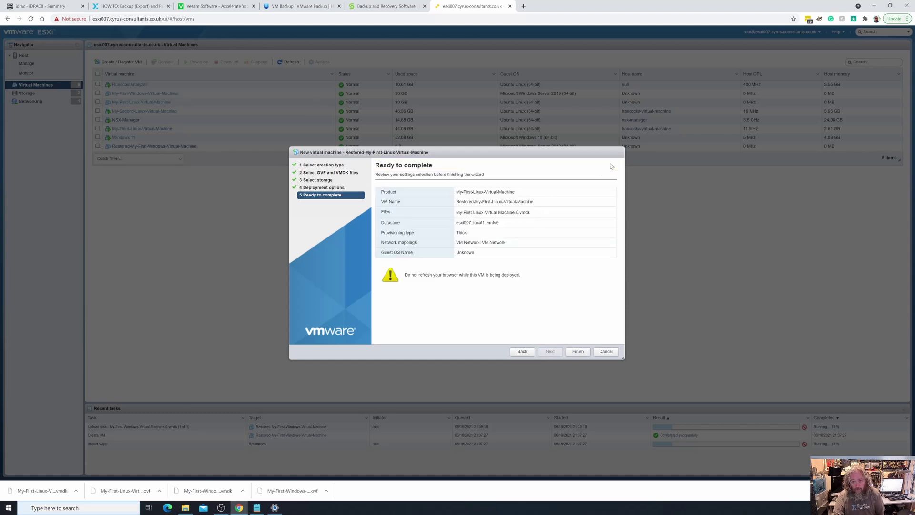
left_click(577, 352)
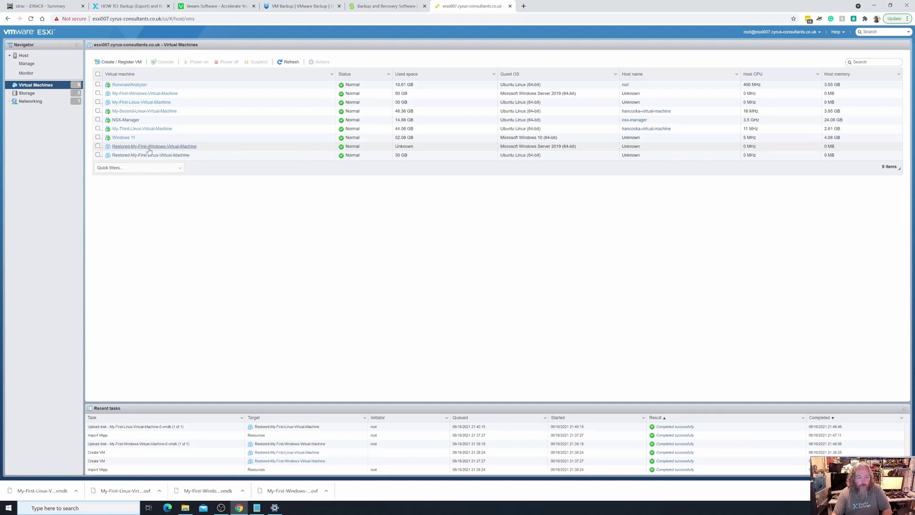
Power on Restored-My-First-Windows-Virtual-Machine, check its boot in the console, and close the console.
left_click(98, 146)
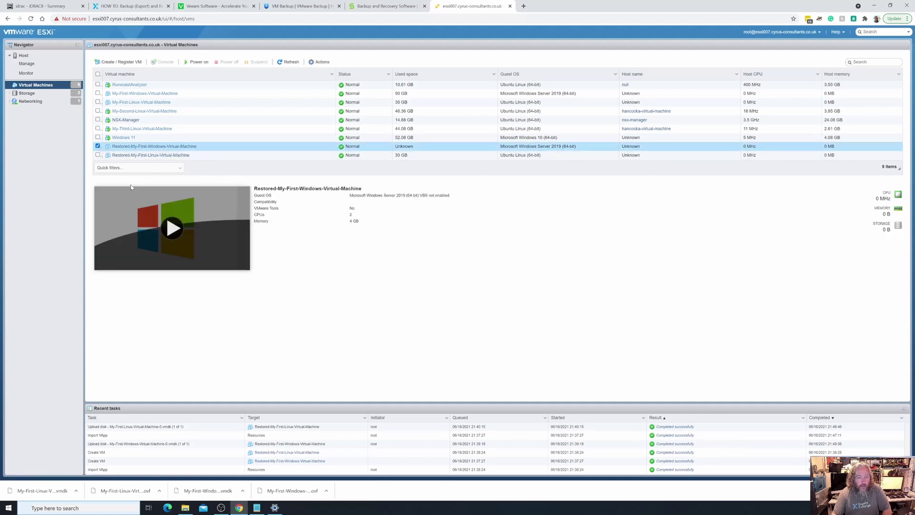
left_click(172, 231)
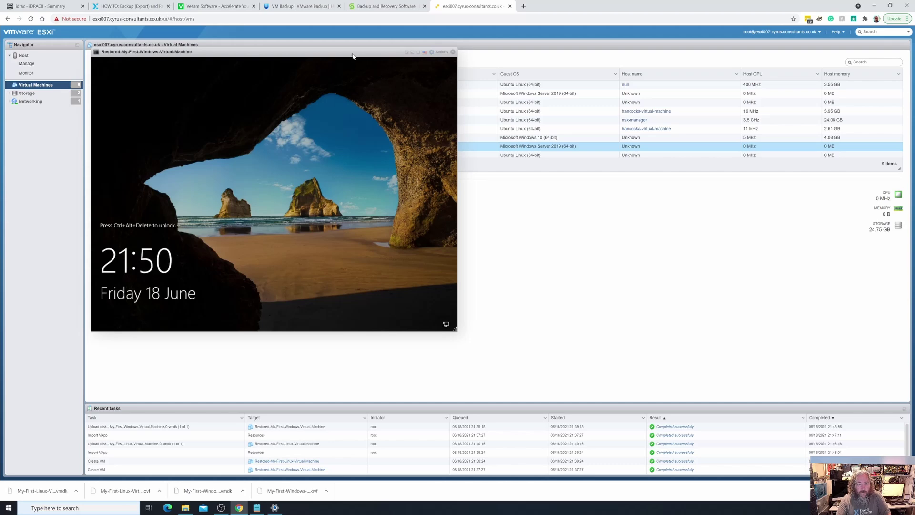
left_click_drag(357, 56, 600, 117)
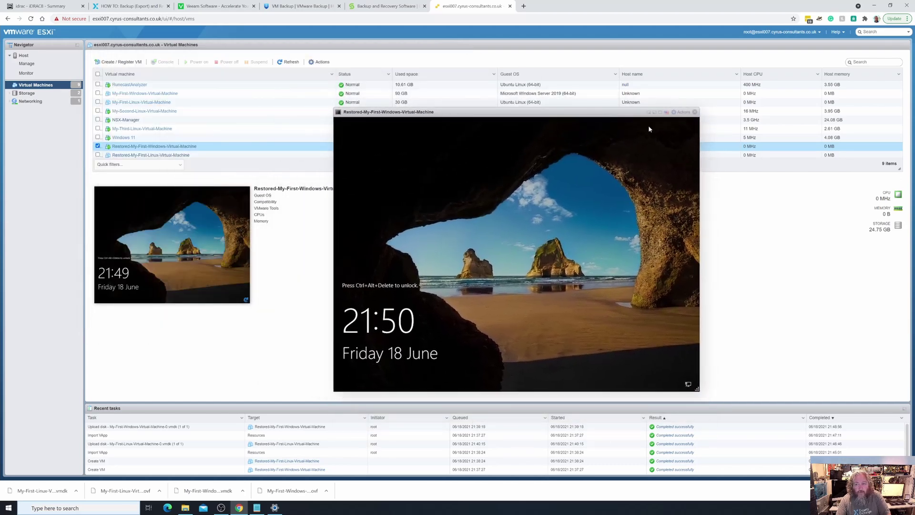
left_click(694, 112)
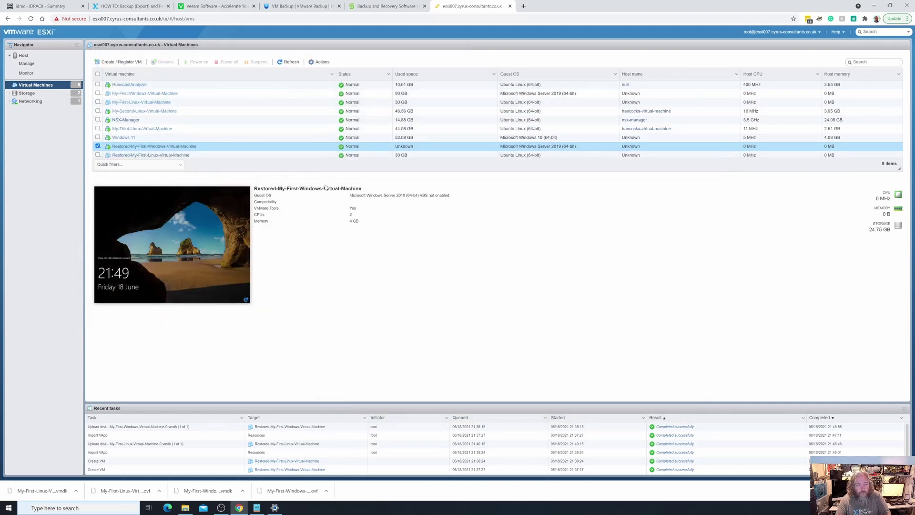
Examine the general information of Restored-My-First-Windows-Virtual-Machine, including its VMware Tools details, and collapse the expanded sections.
left_click(135, 146)
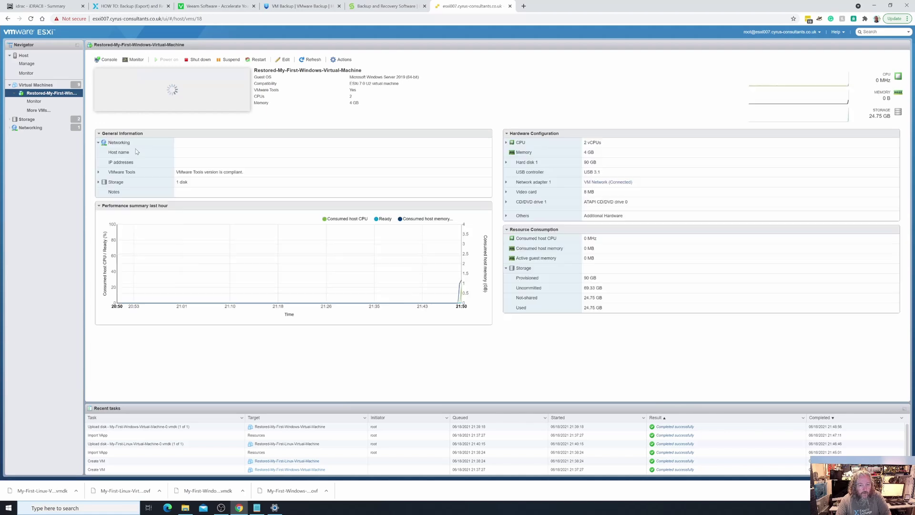
left_click(99, 274)
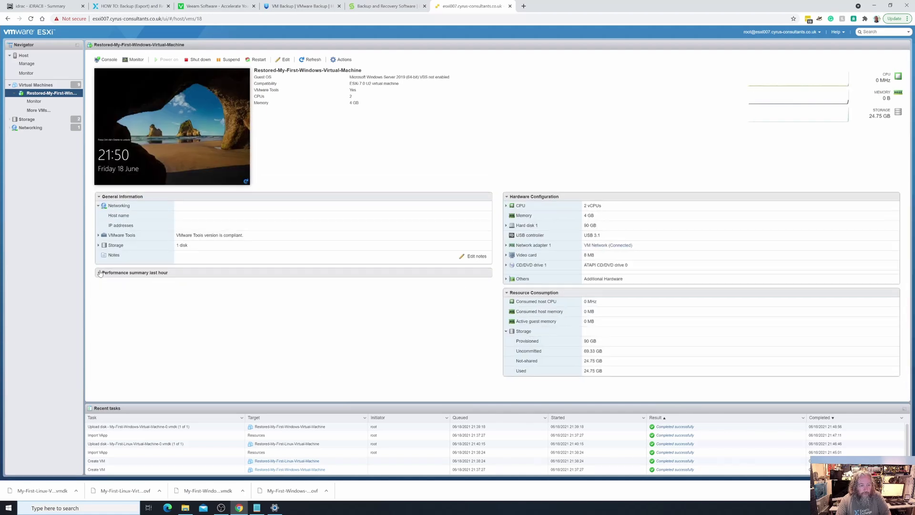
left_click(98, 236)
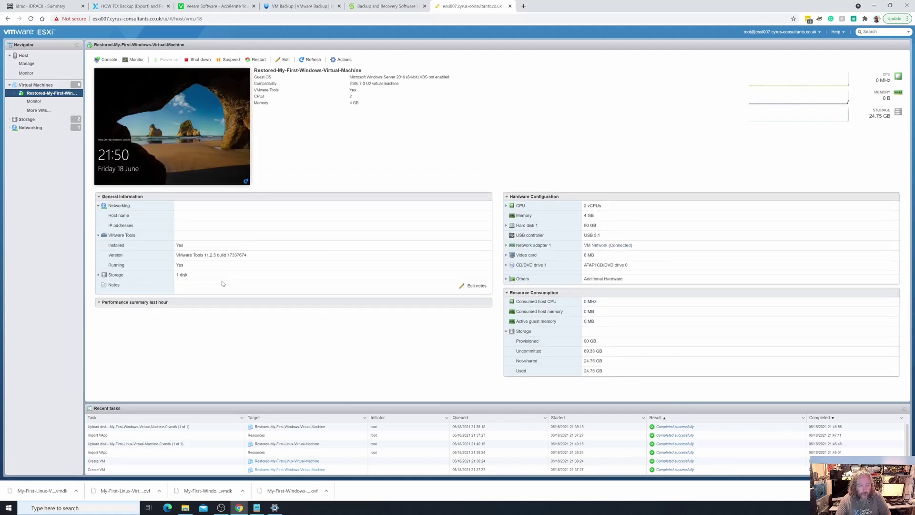
left_click(99, 236)
left_click(99, 206)
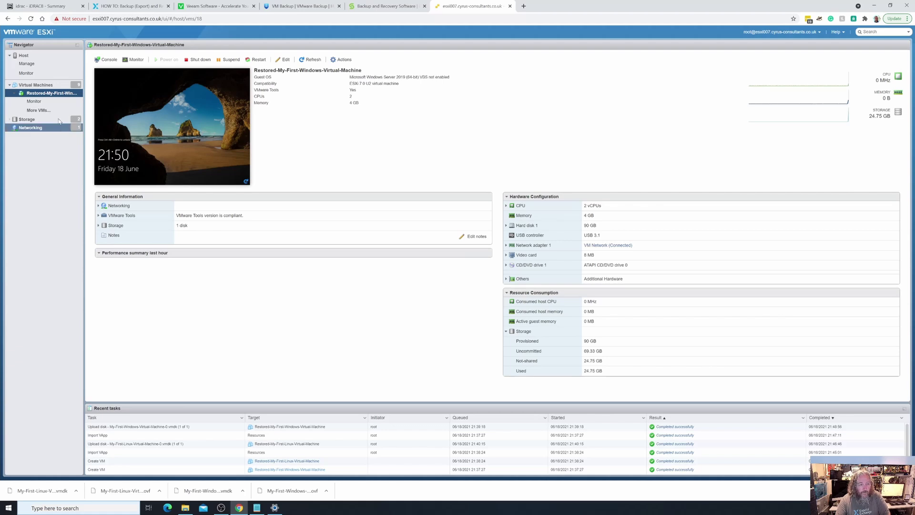
Power on Restored-My-First-Linux-Virtual-Machine, check its boot in the console, and close the console.
left_click(46, 86)
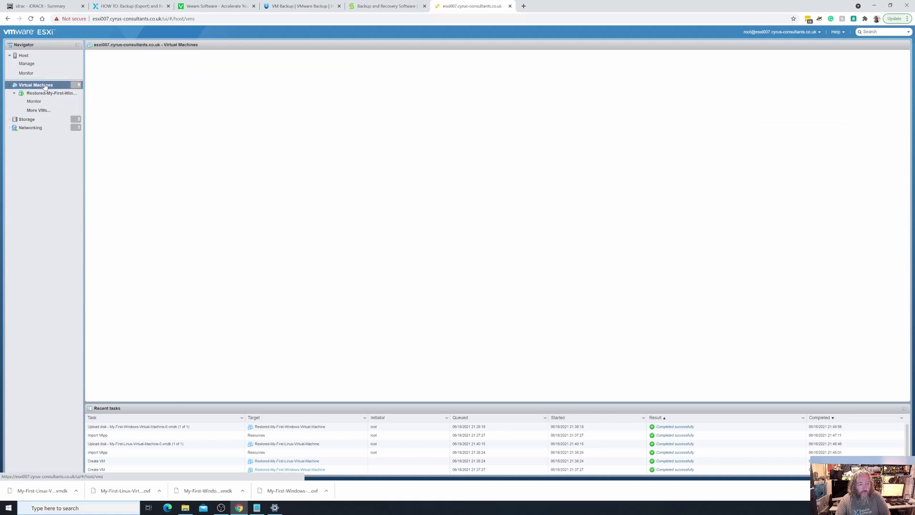
left_click(128, 157)
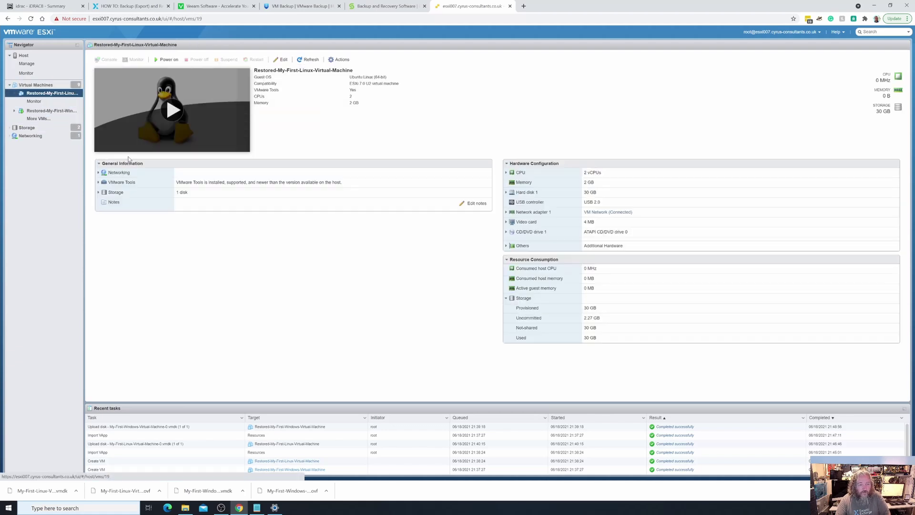
left_click(174, 114)
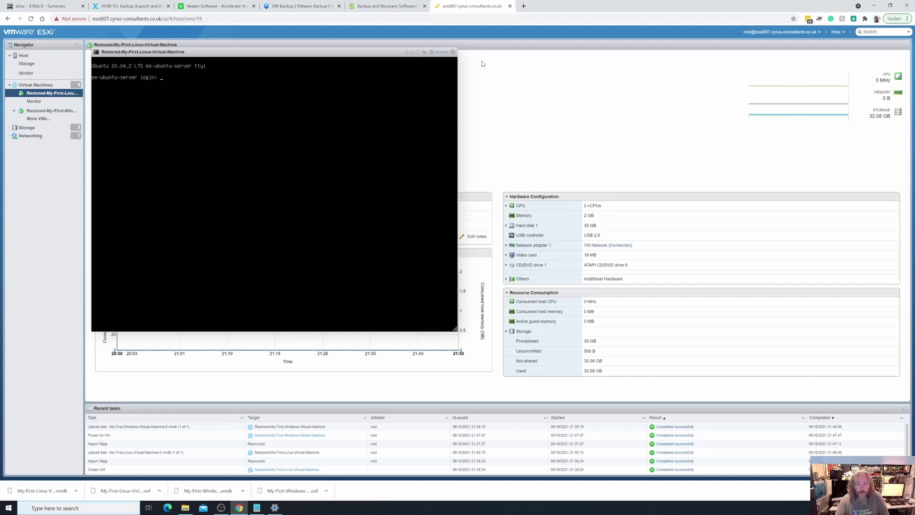
left_click(453, 52)
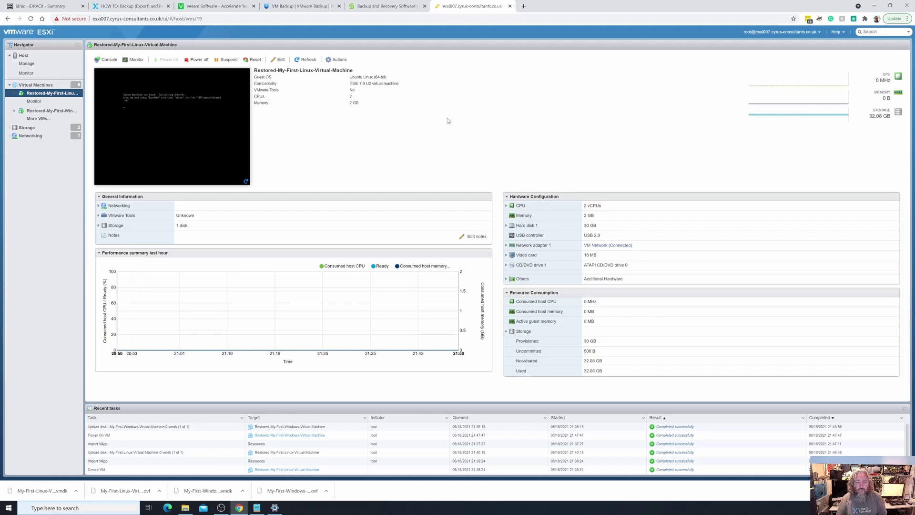
Review the Experts Exchange backup article and the Cohesity, NAKIVO and Veeam product pages as references for virtual machine backup.
left_click(138, 7)
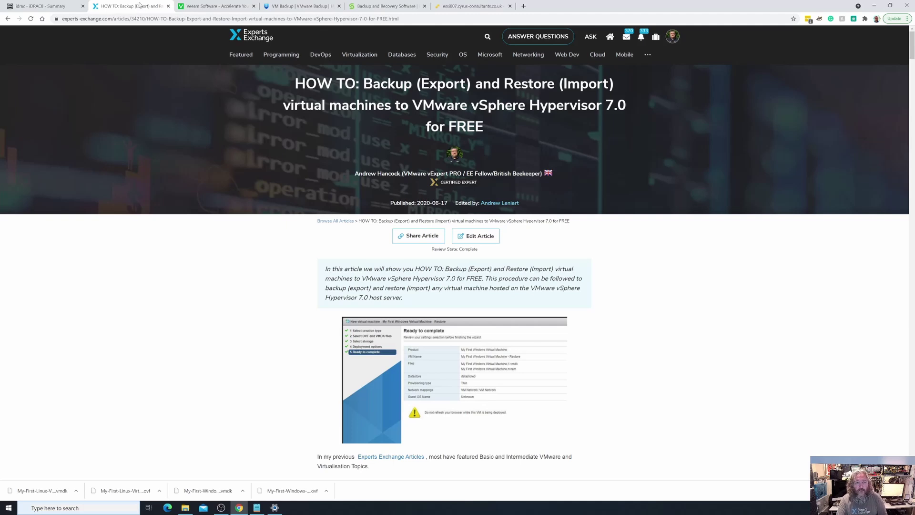
left_click(381, 7)
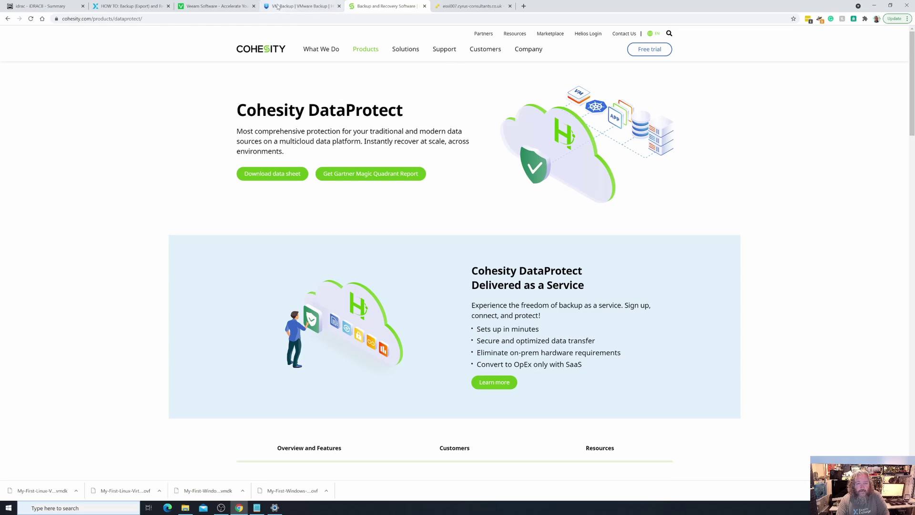
left_click(300, 6)
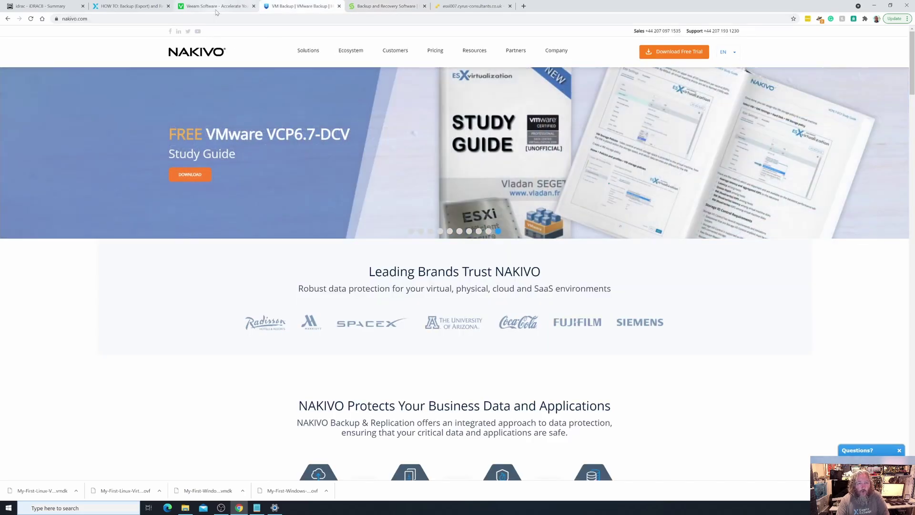
left_click(215, 7)
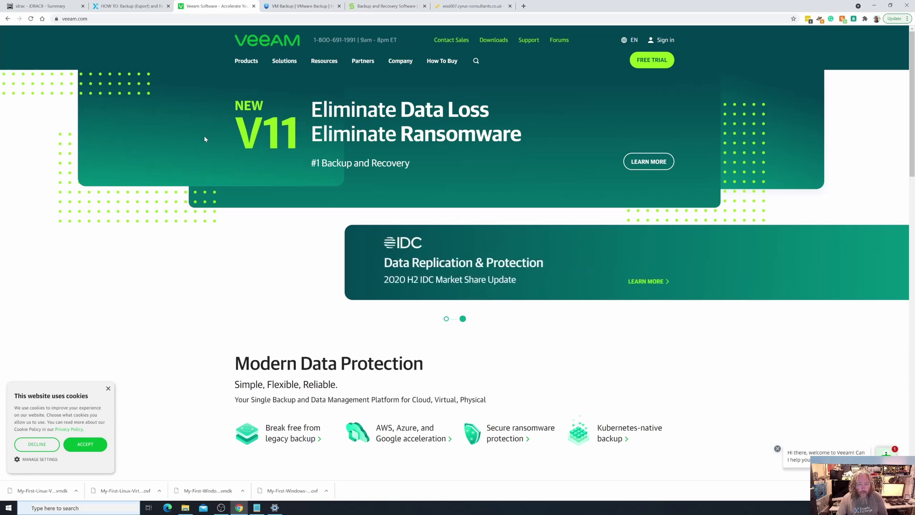
left_click(137, 10)
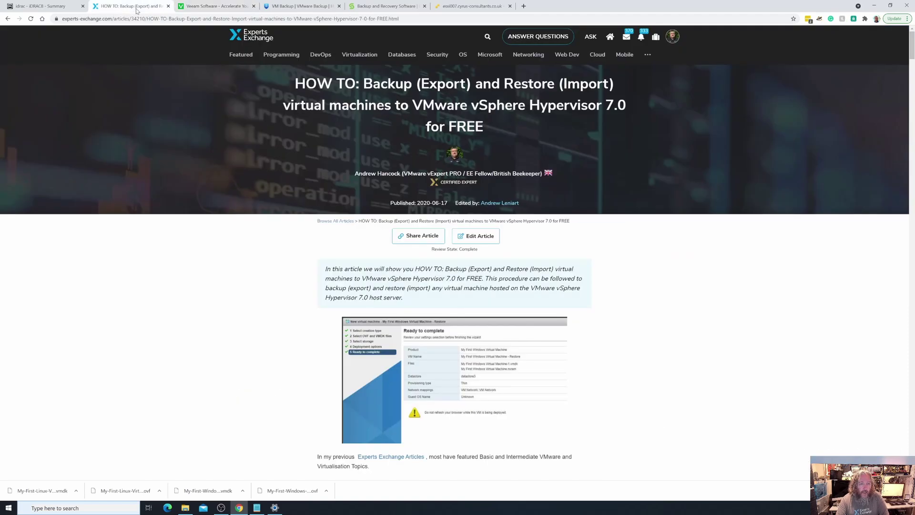
left_click(290, 55)
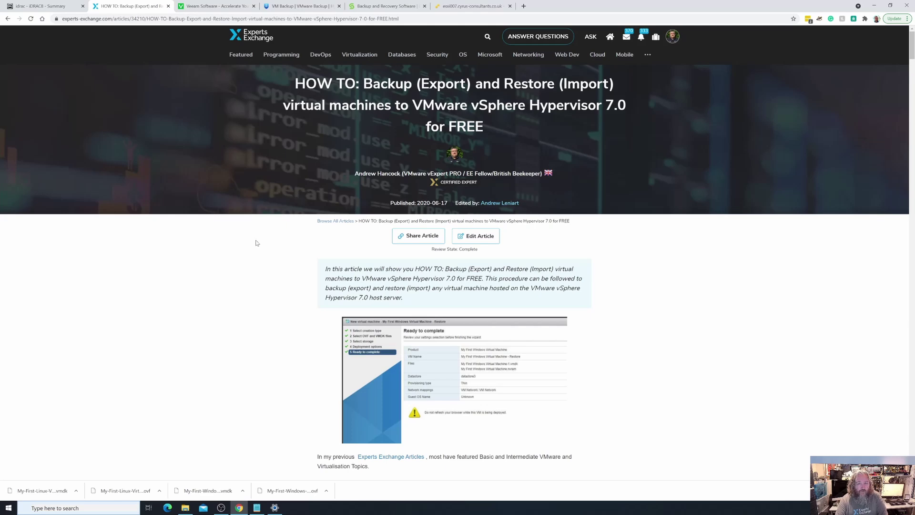
Check the restored machines in the ESXi virtual machine list, and return to the Experts Exchange backup and restore article.
left_click(485, 10)
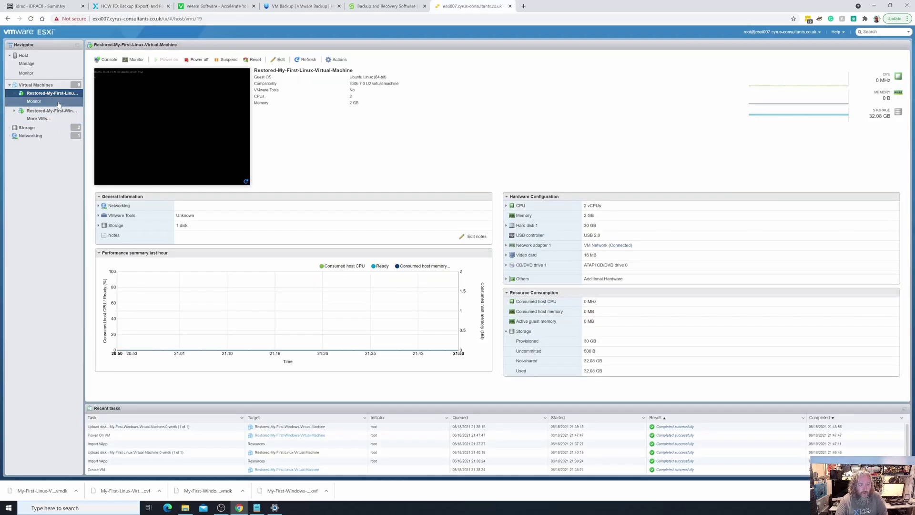
left_click(50, 86)
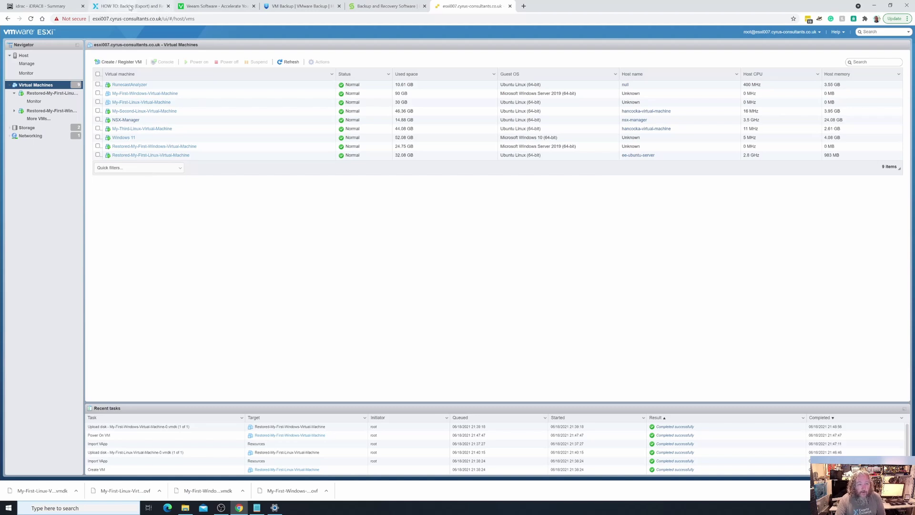
left_click(130, 7)
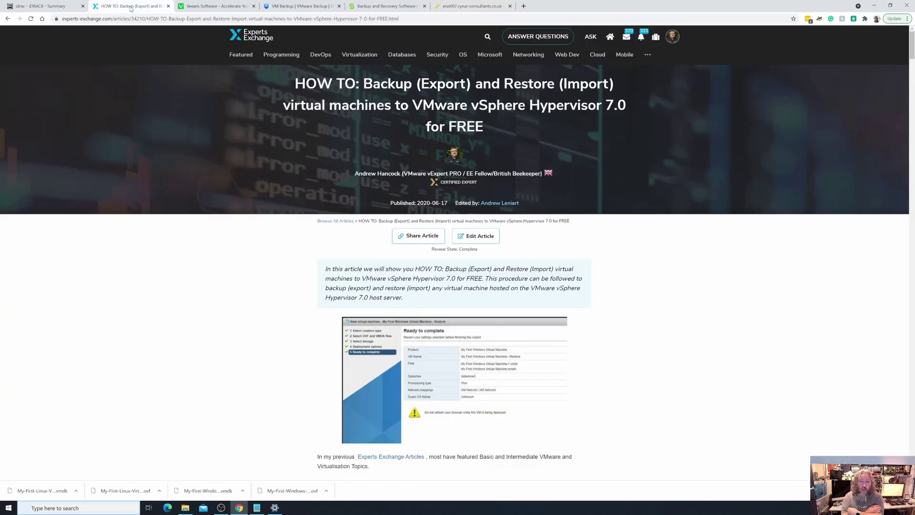